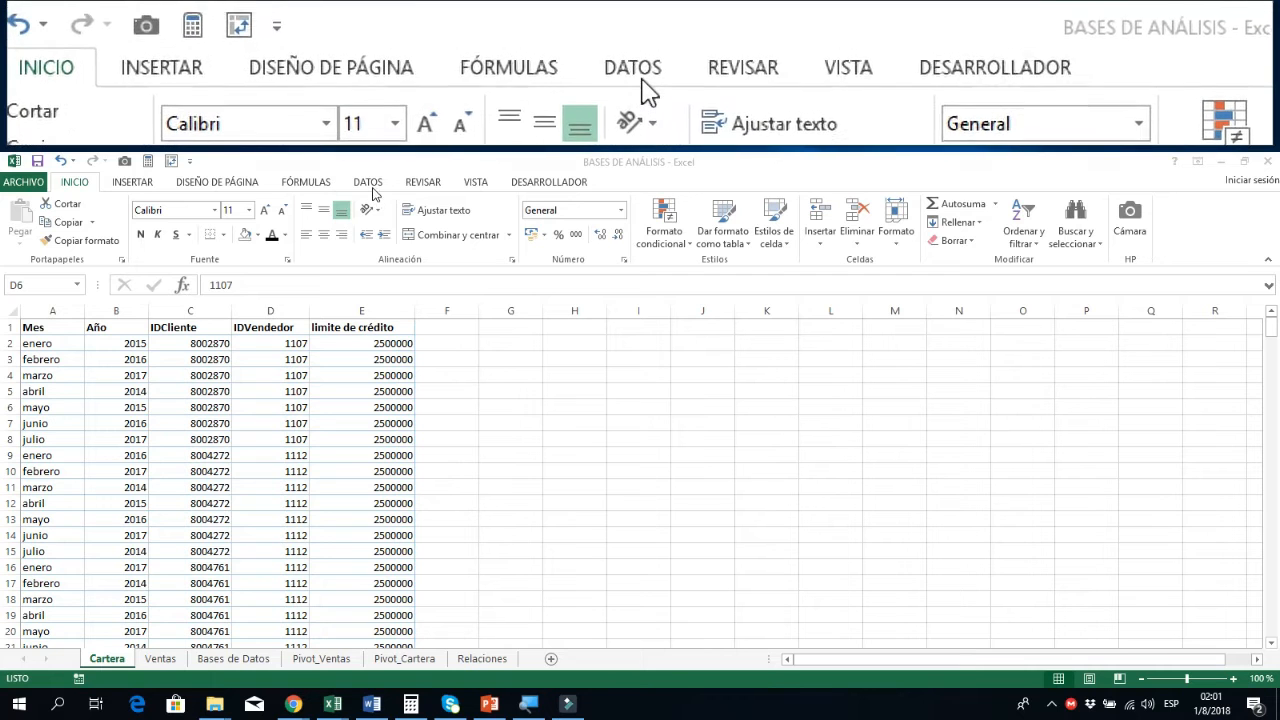
left_click(372, 186)
left_click(369, 182)
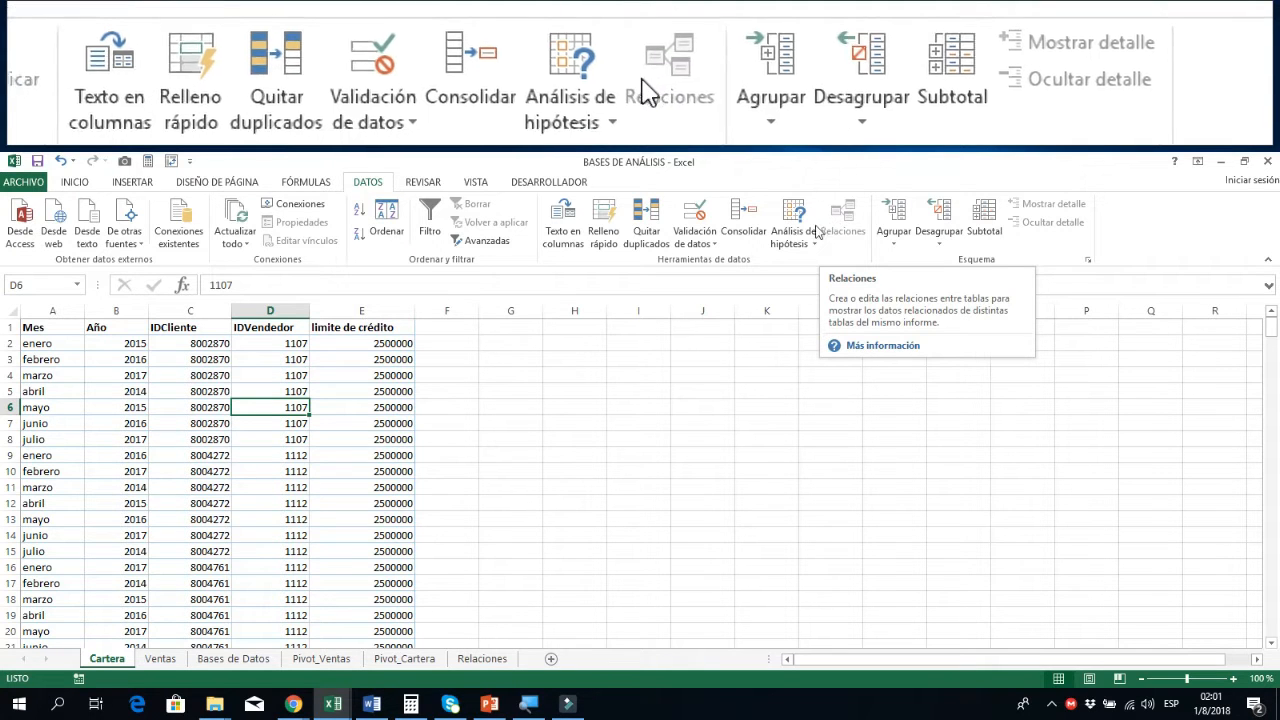
left_click(240, 379)
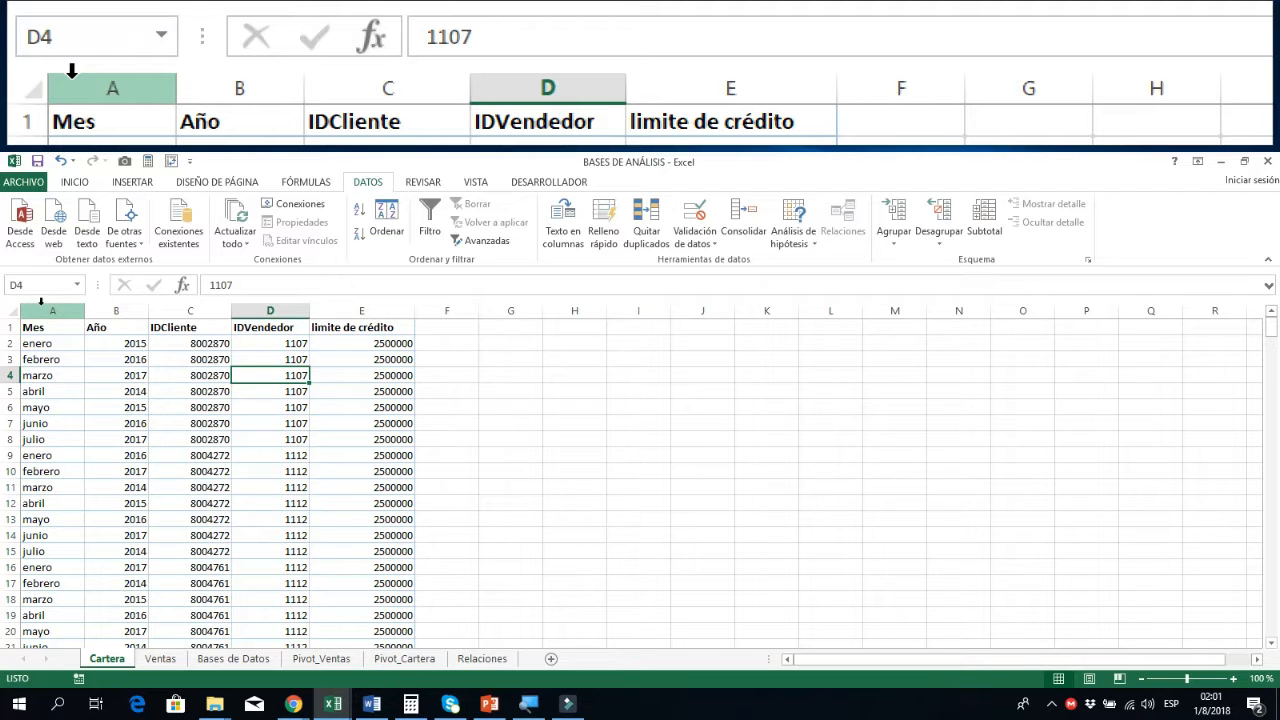
Step: Convert the data range A1:E318 on the Cartera sheet into a table with headers
left_click(127, 185)
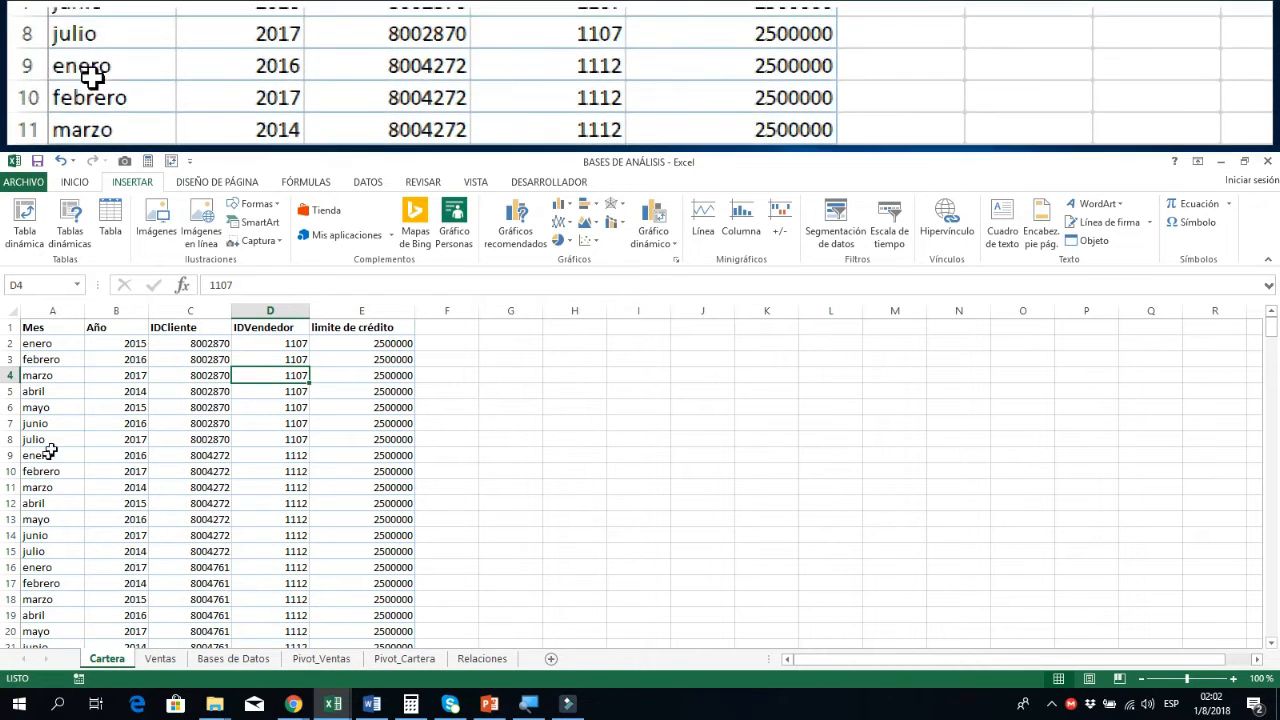
left_click(66, 342)
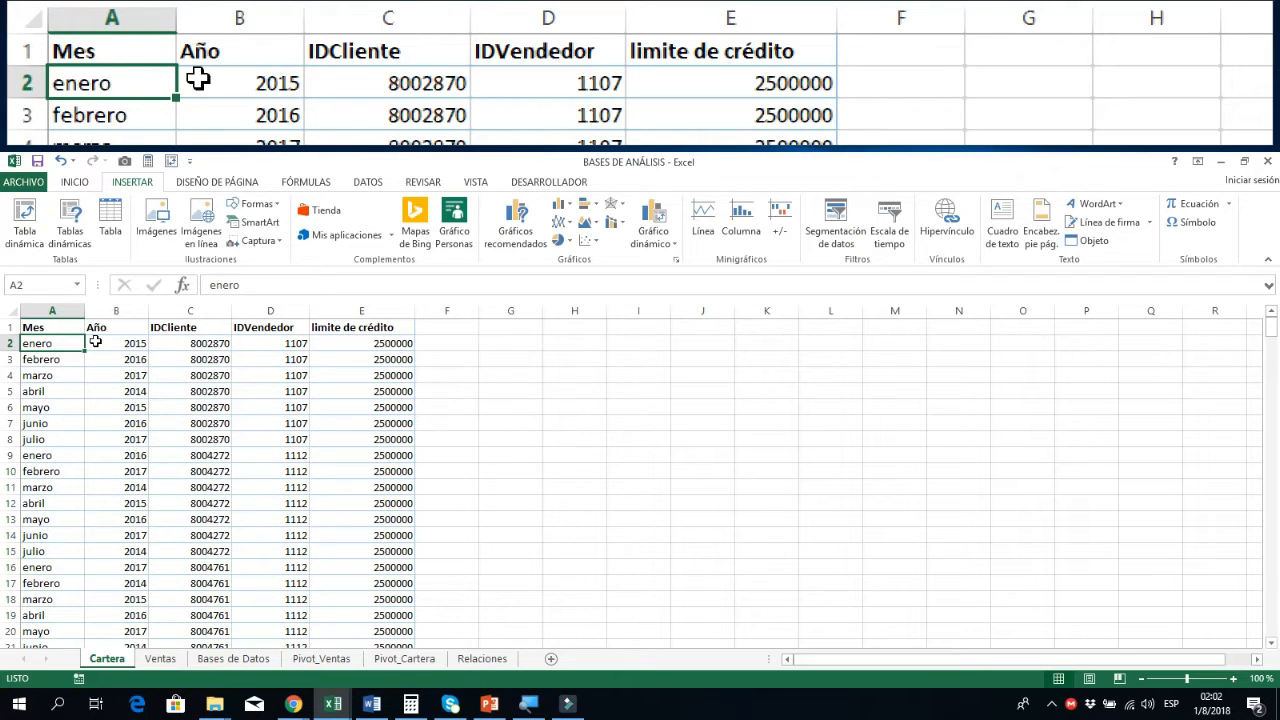
left_click(175, 391)
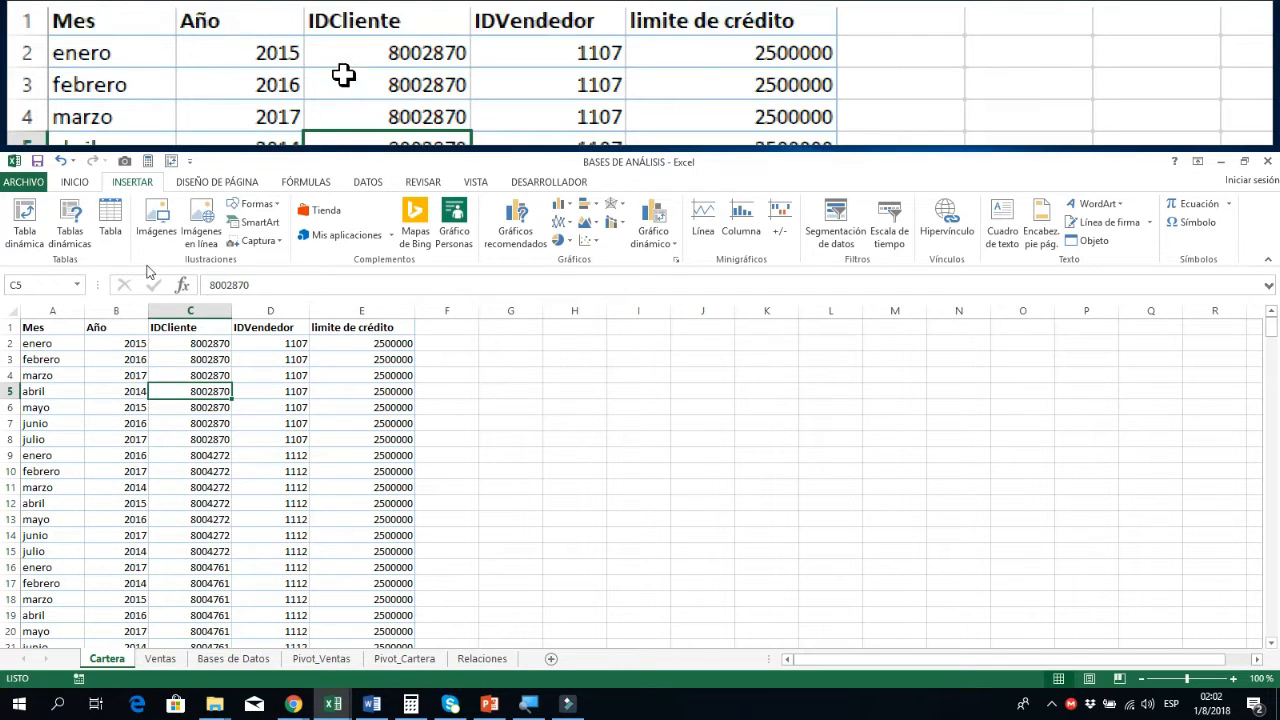
left_click(113, 214)
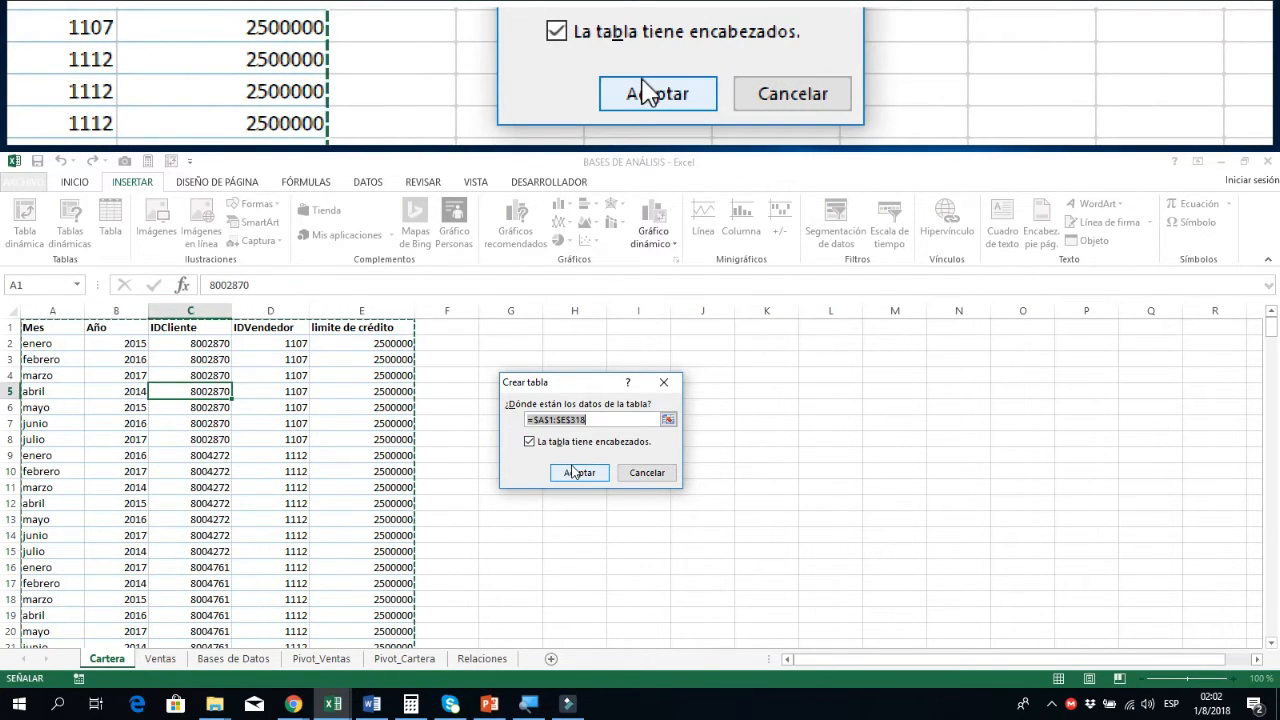
left_click(577, 473)
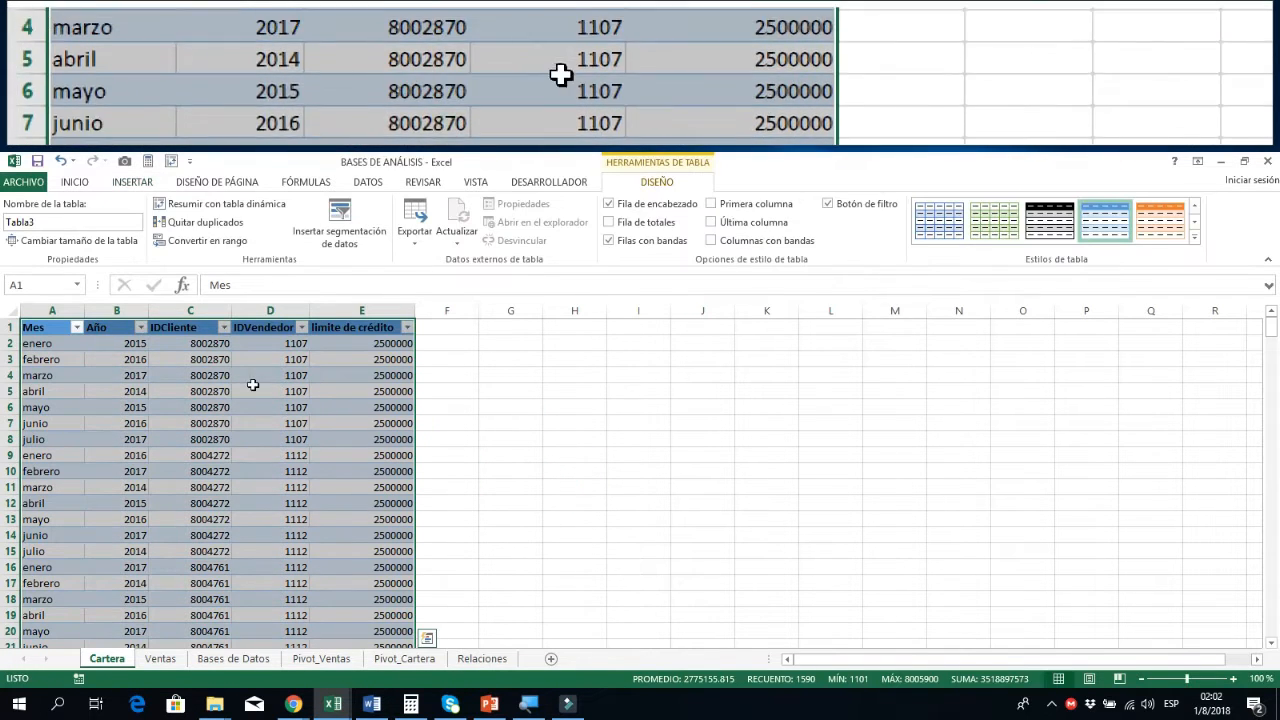
left_click(176, 342)
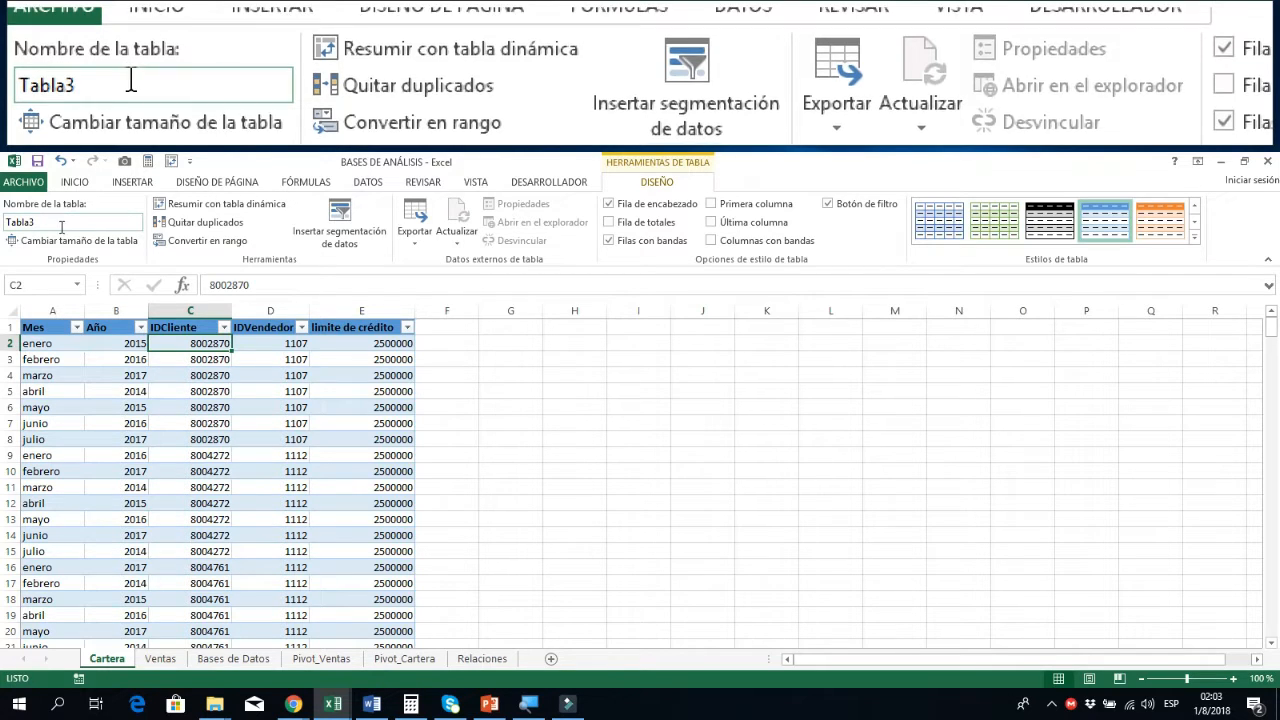
Step: Rename the new table as Cartera
left_click(60, 222)
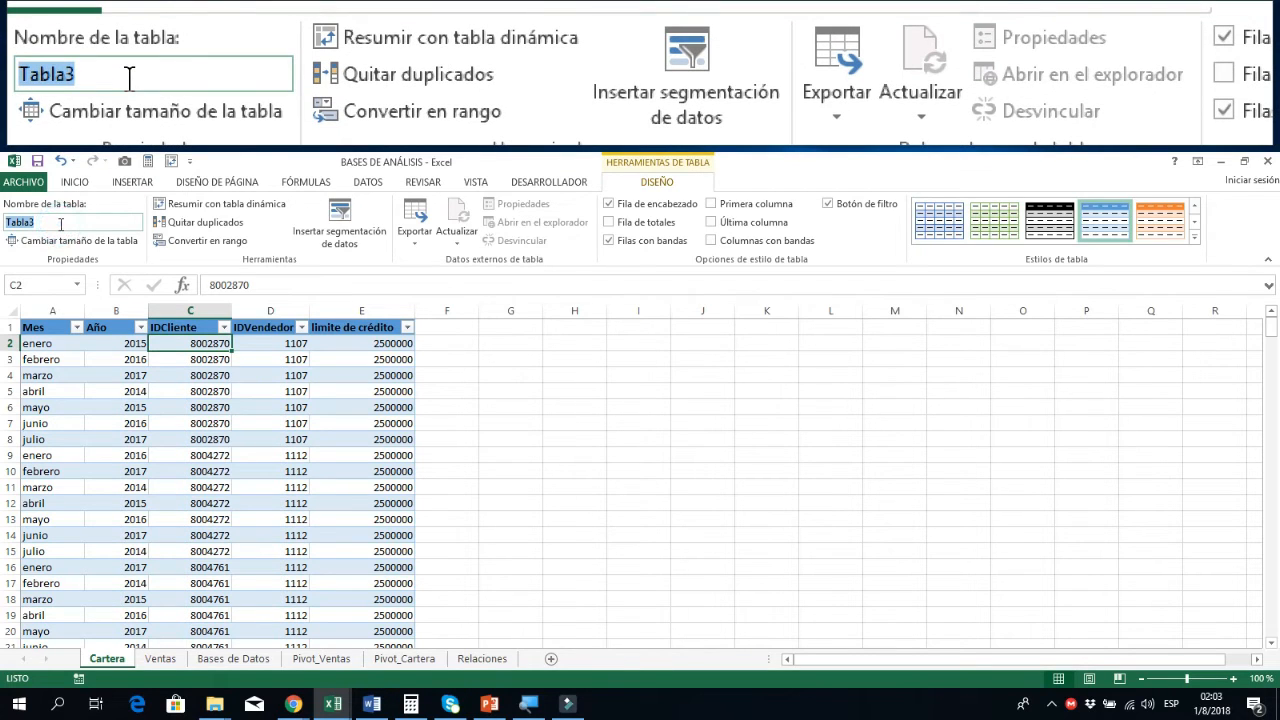
type("Carte")
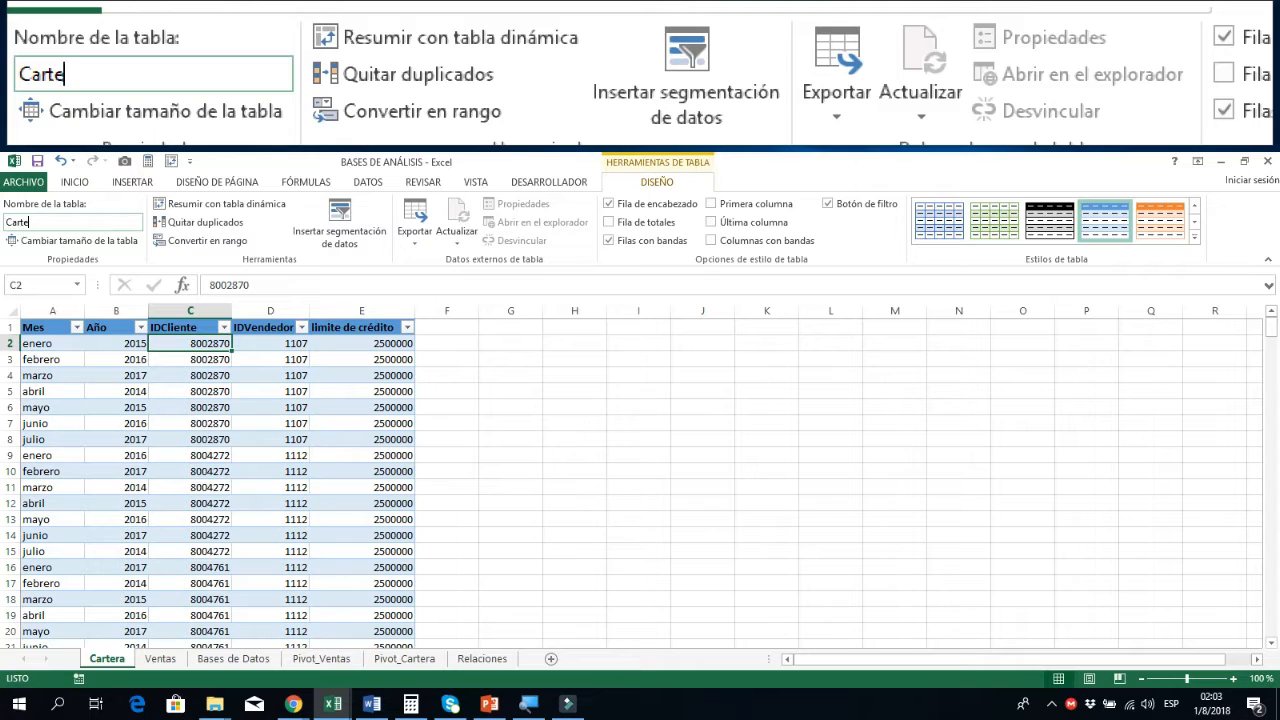
type("ra")
left_click(72, 377)
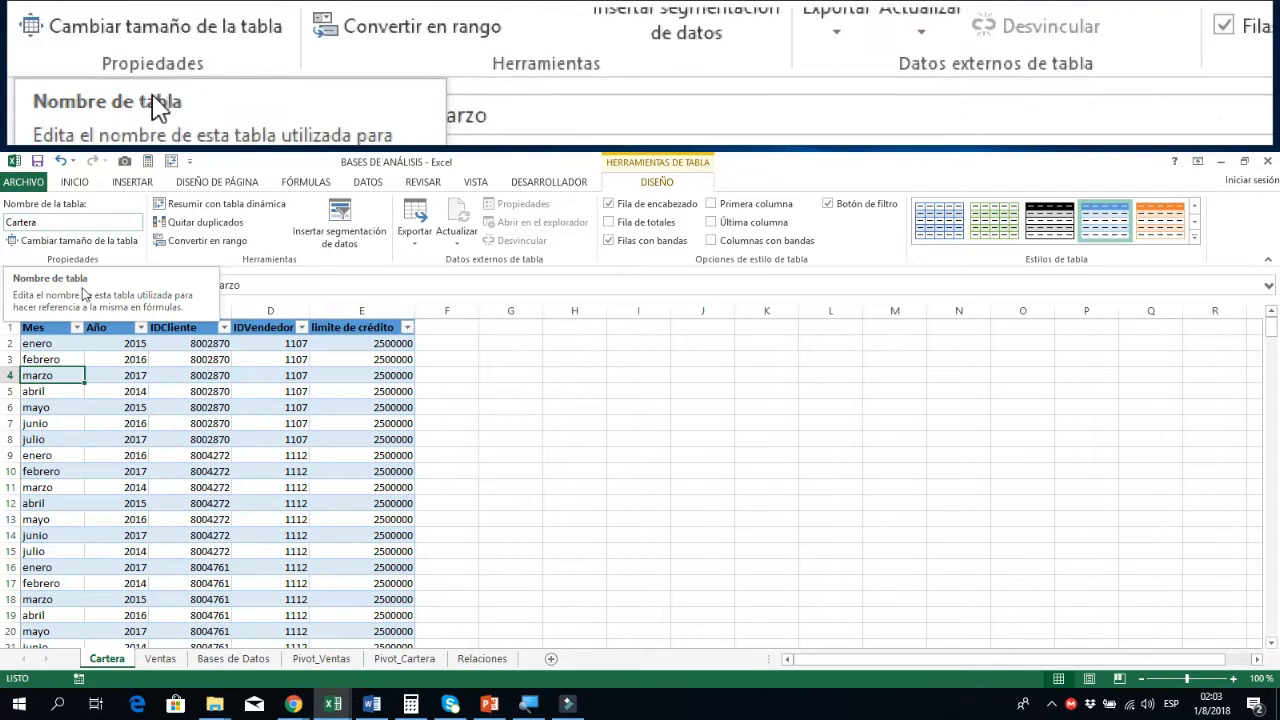
left_click(204, 356)
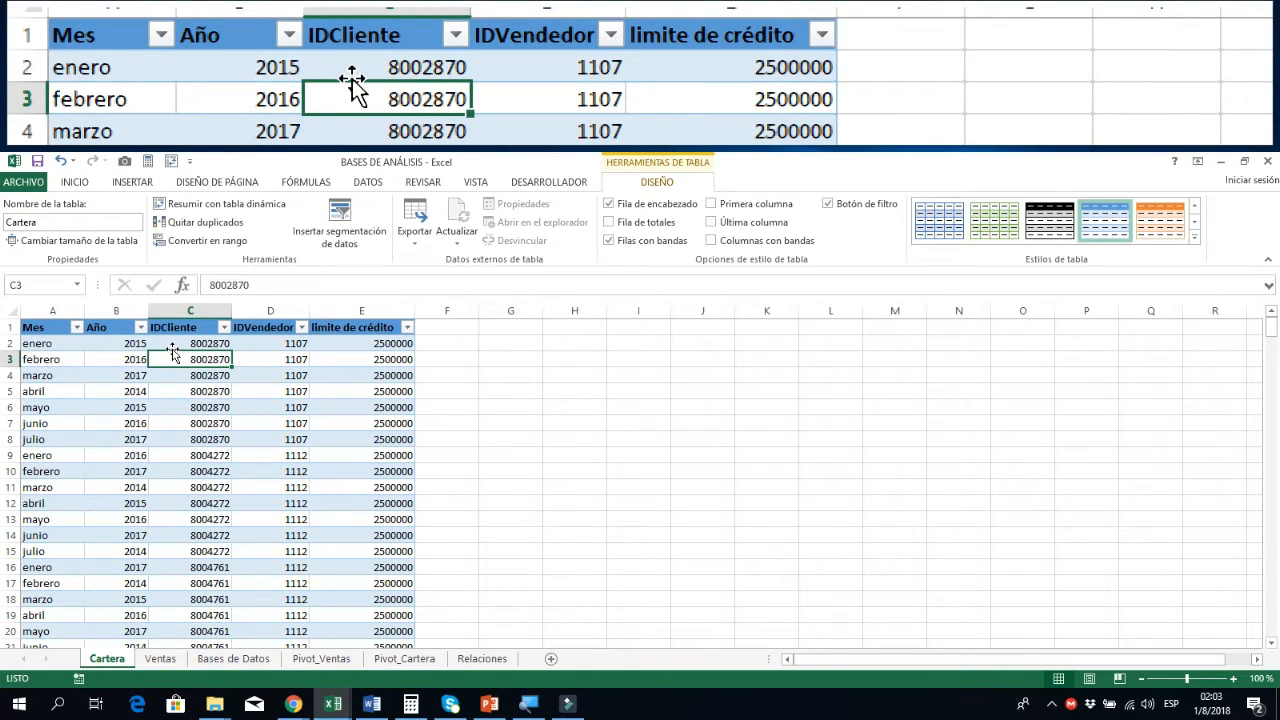
Step: Add a new table column headed "Total" in F1, next to limite de crédito
left_click(340, 326)
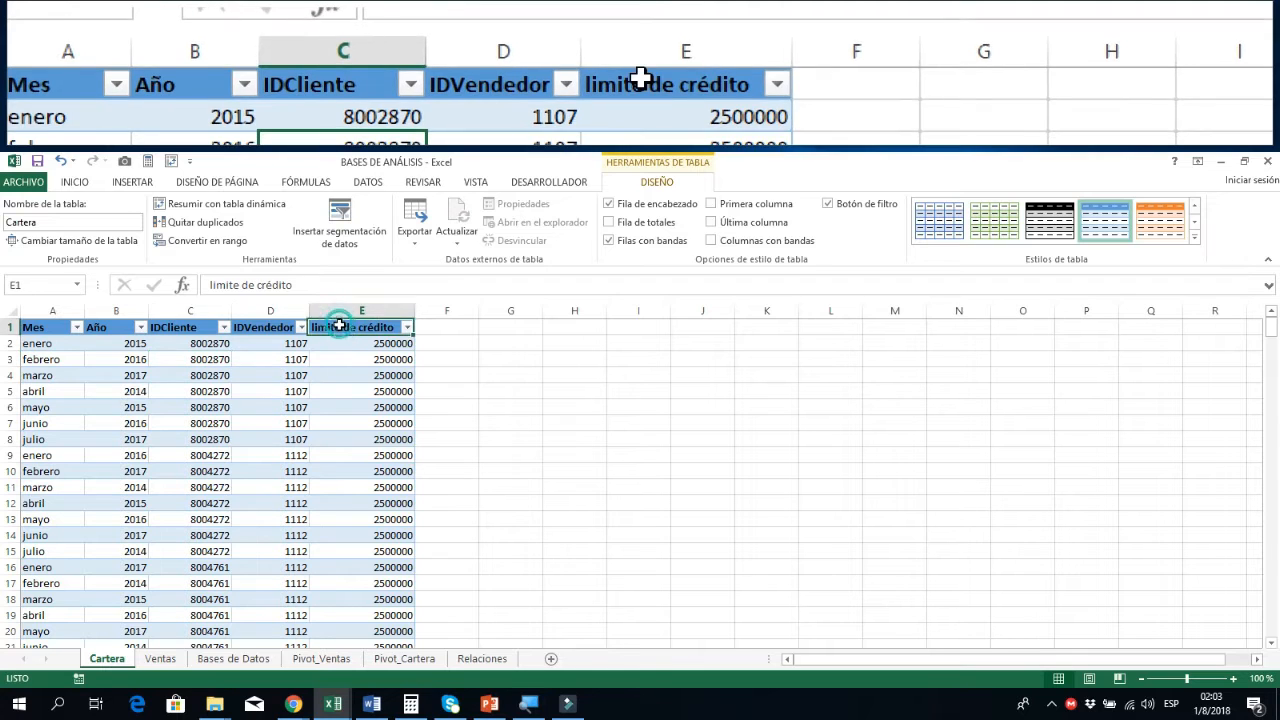
key("Right")
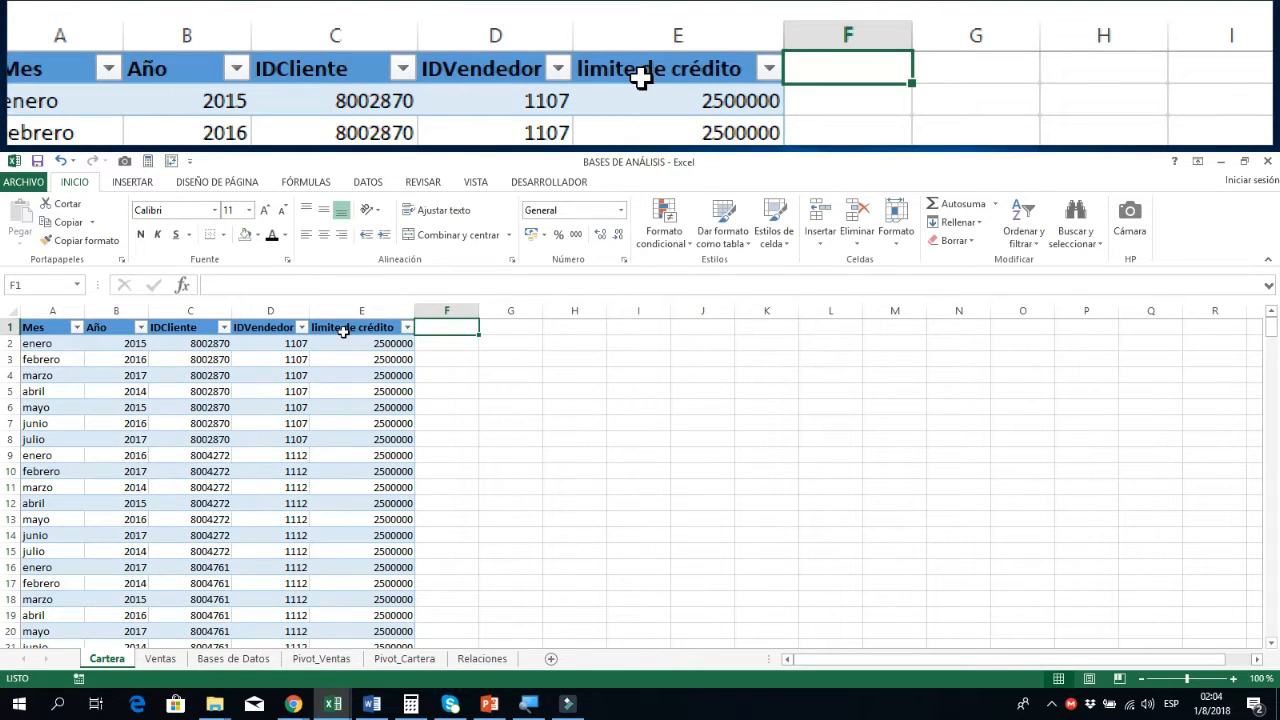
type("Toatl")
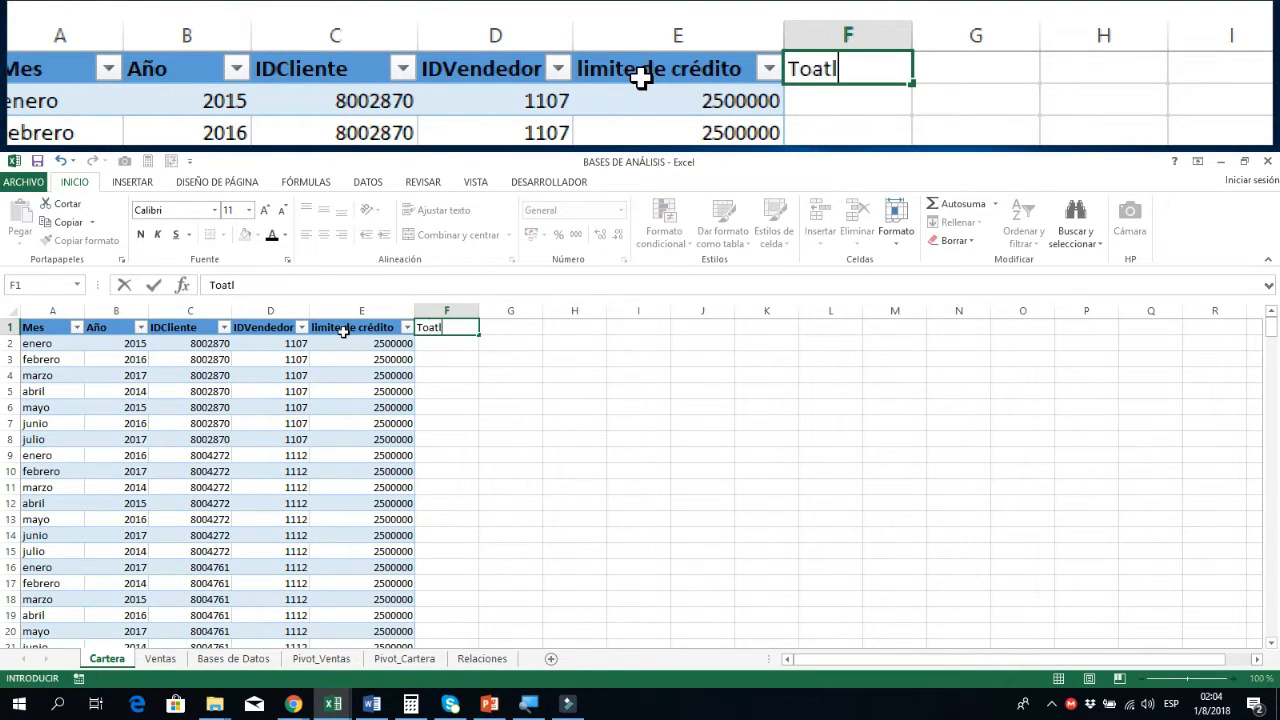
key("BackSpace")
key("BackSpace")
key("BackSpace")
type("tal")
key("Return")
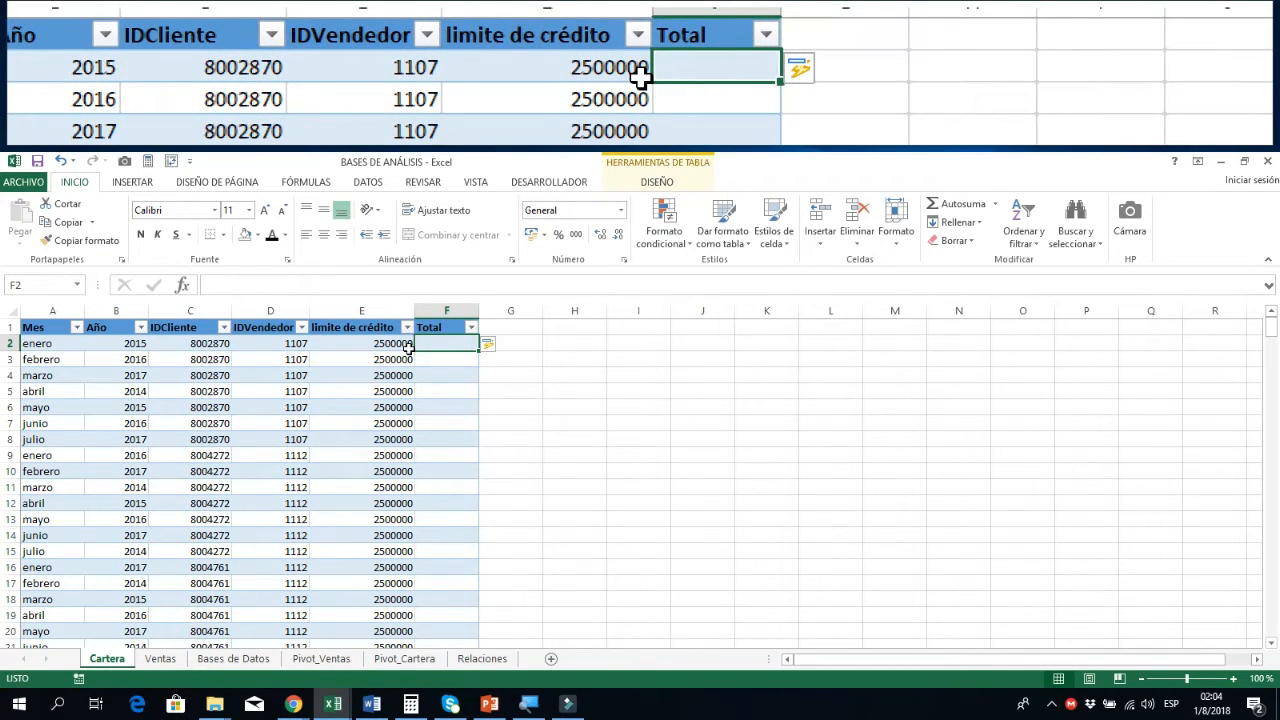
type("=")
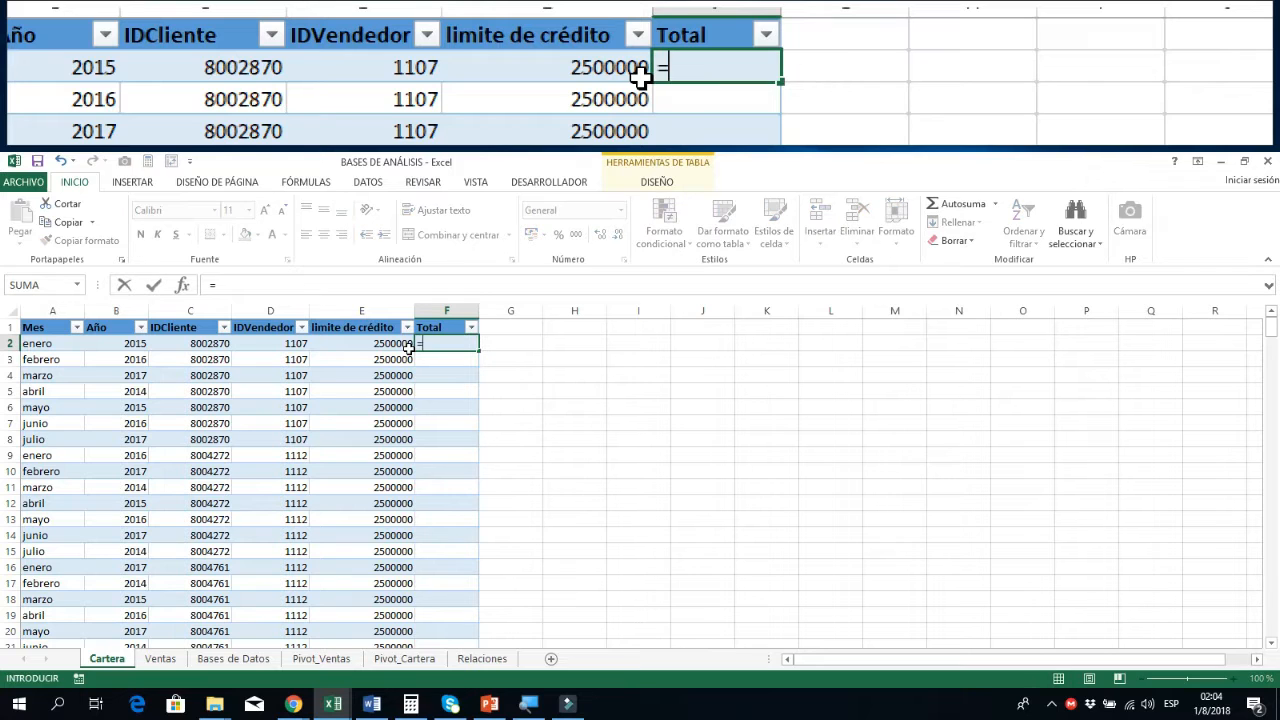
left_click(303, 349)
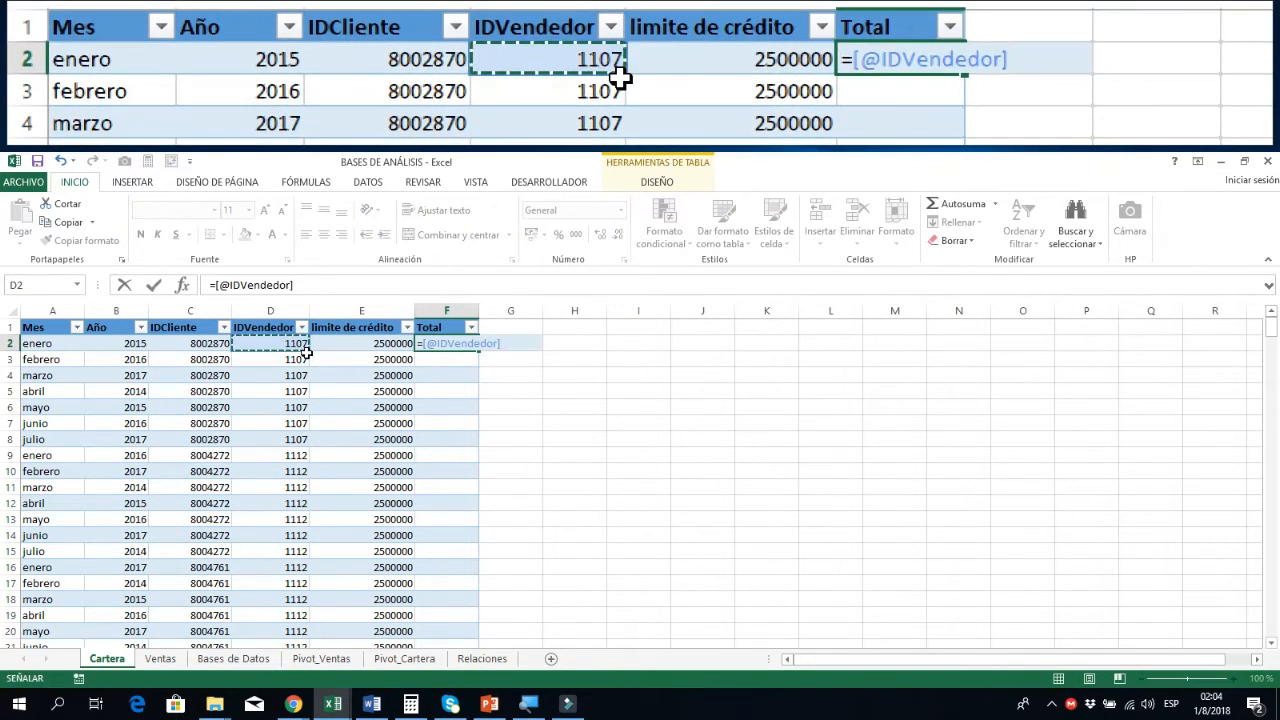
type("*")
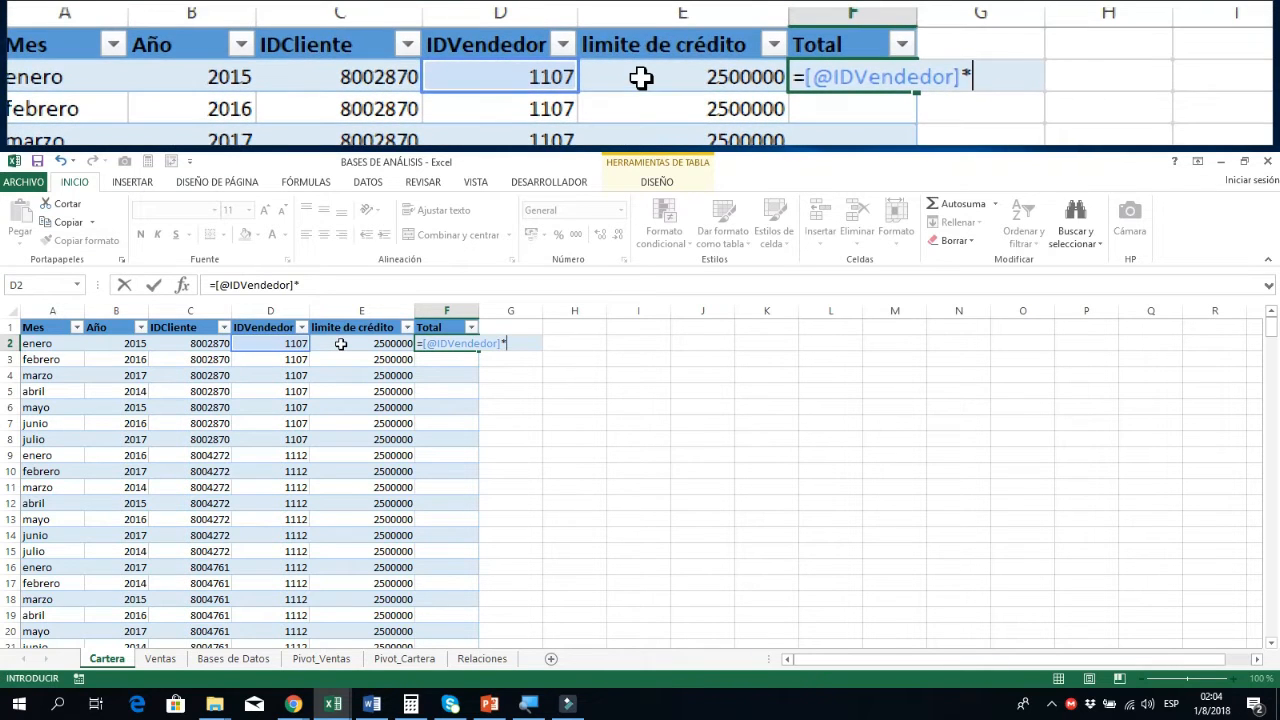
left_click(340, 343)
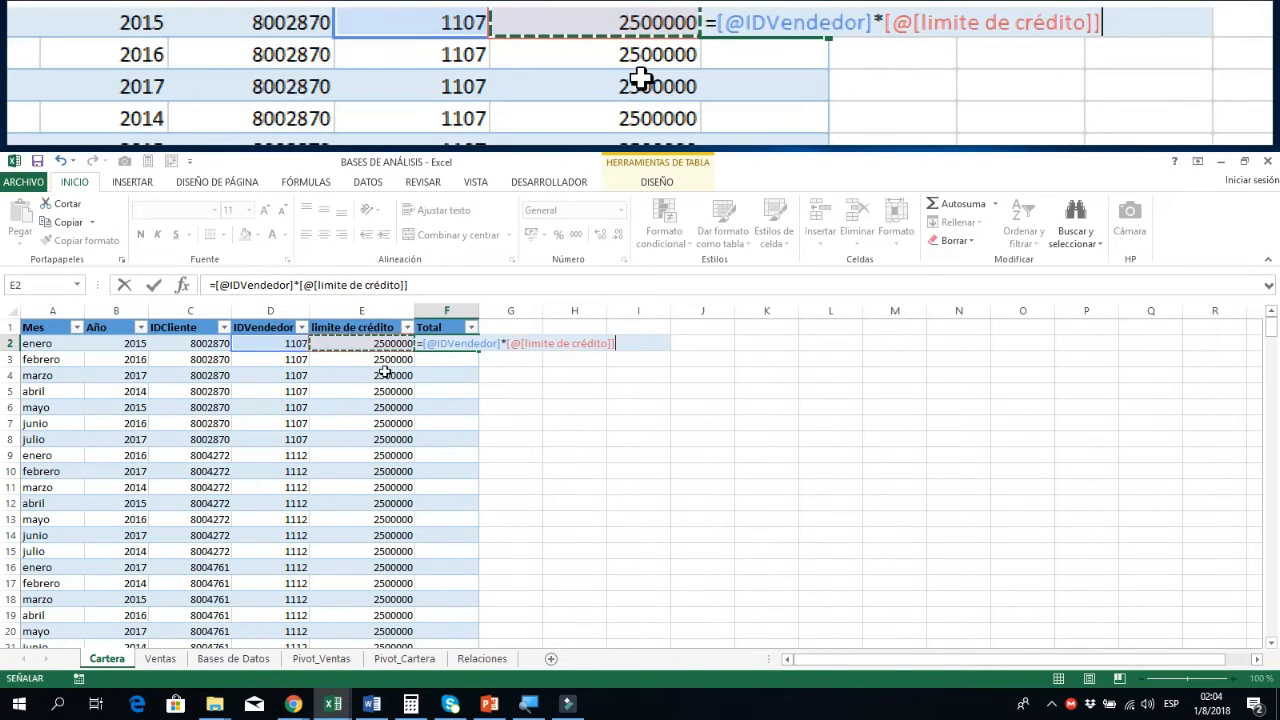
key("Return")
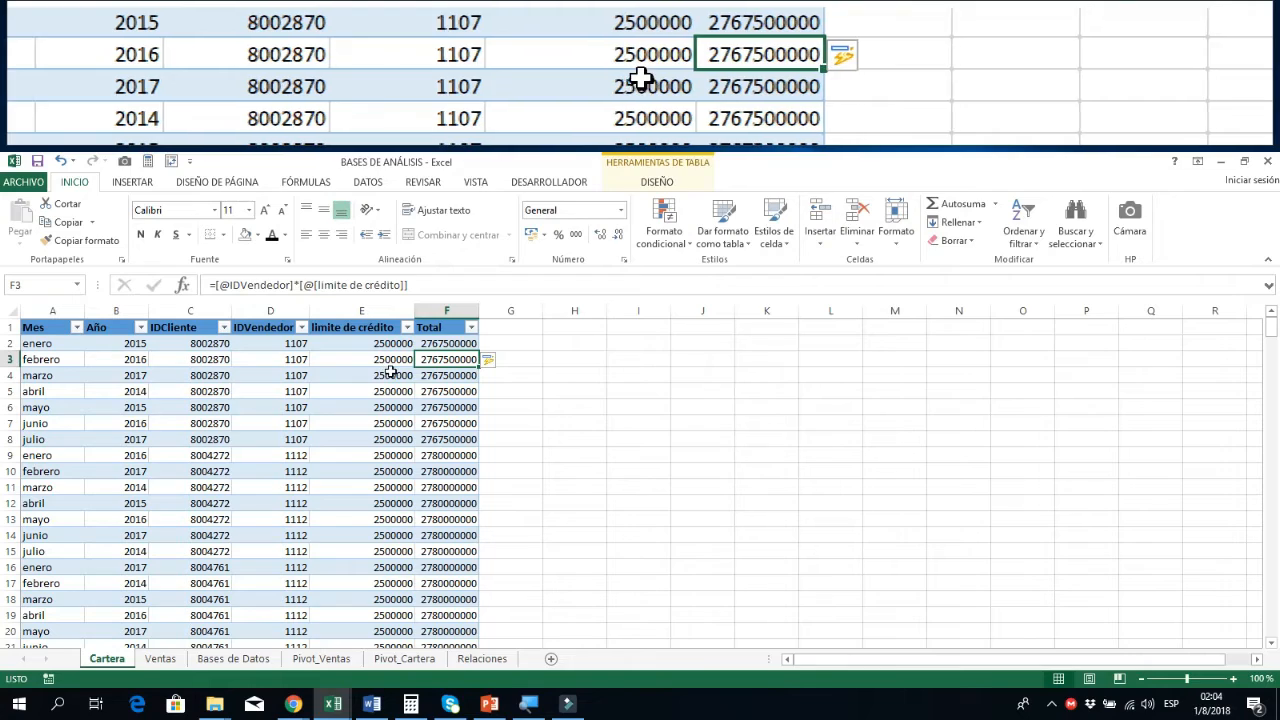
scroll(457, 449, "down", 4)
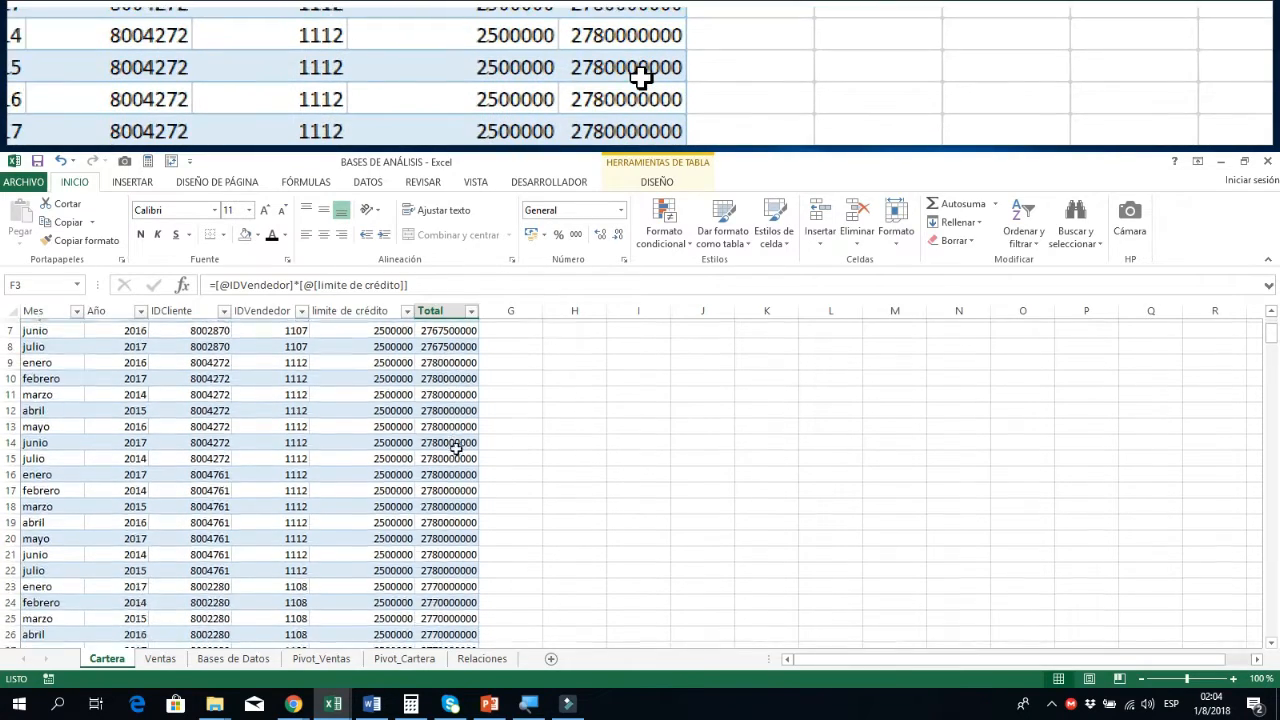
scroll(457, 449, "down", 9)
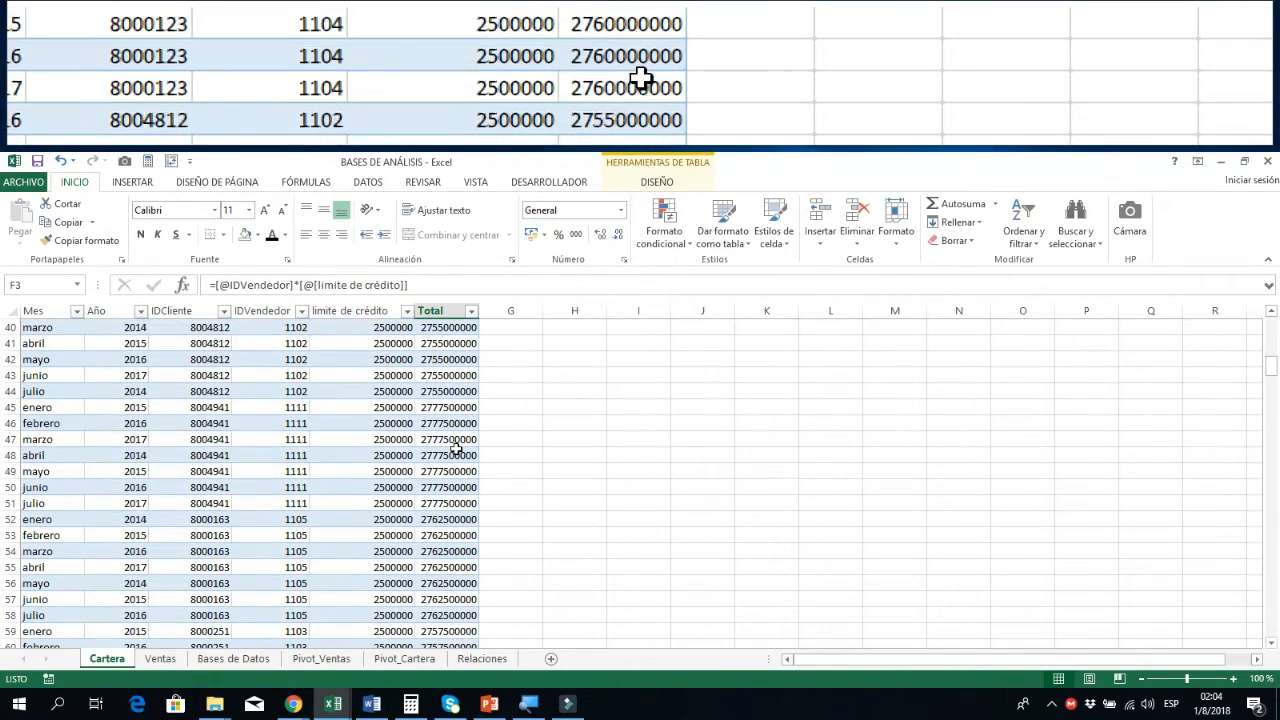
scroll(457, 449, "down", 2)
scroll(457, 449, "up", 15)
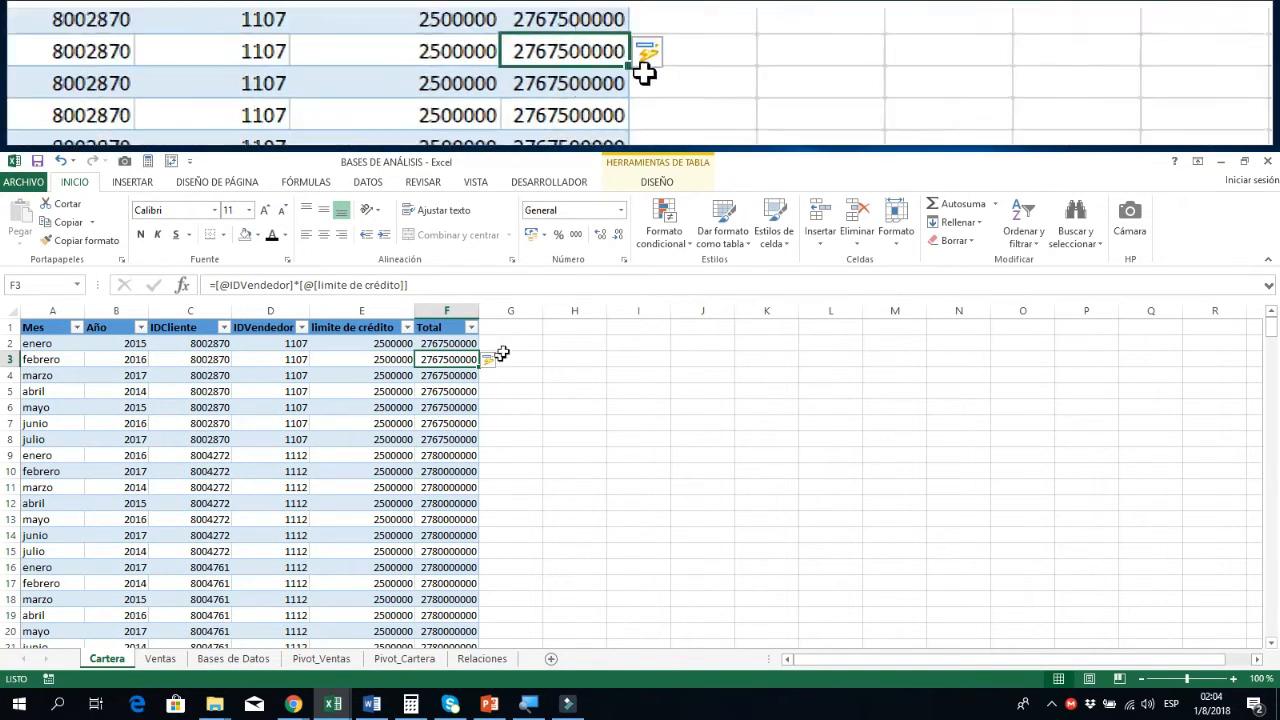
Step: Add a totals row to the Cartera table and widen the Total column slightly
left_click(648, 186)
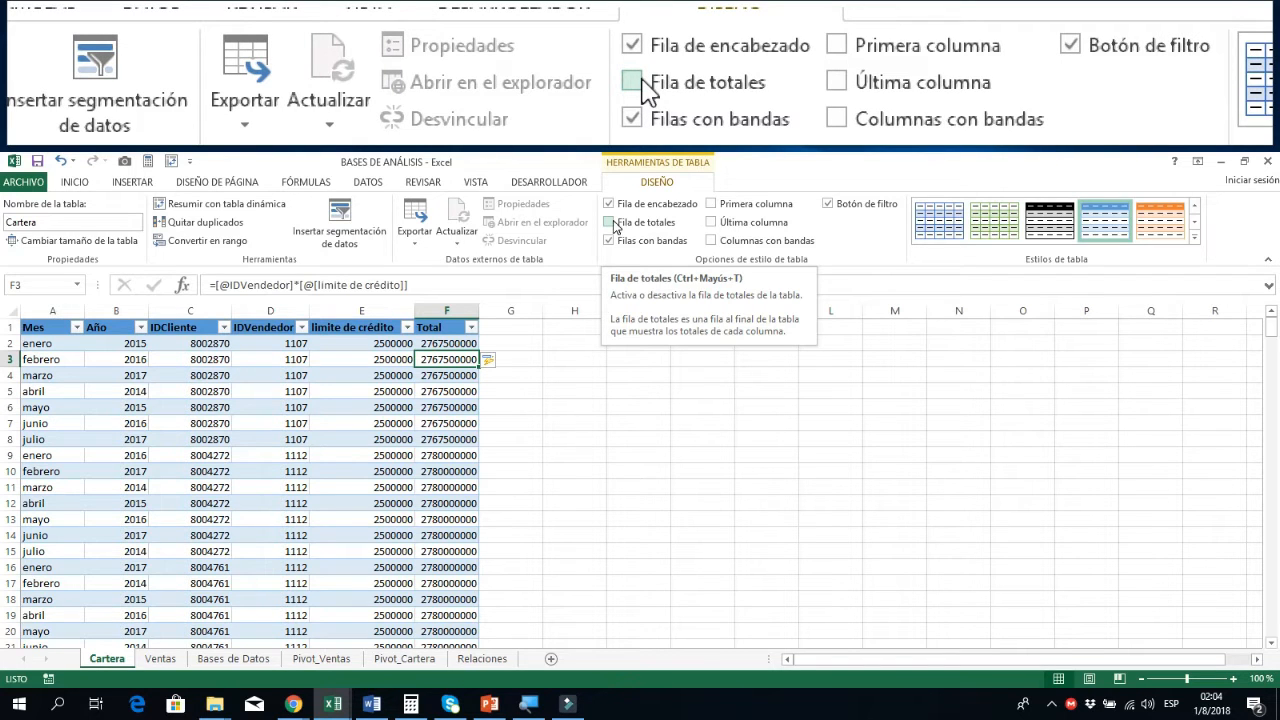
left_click(615, 226)
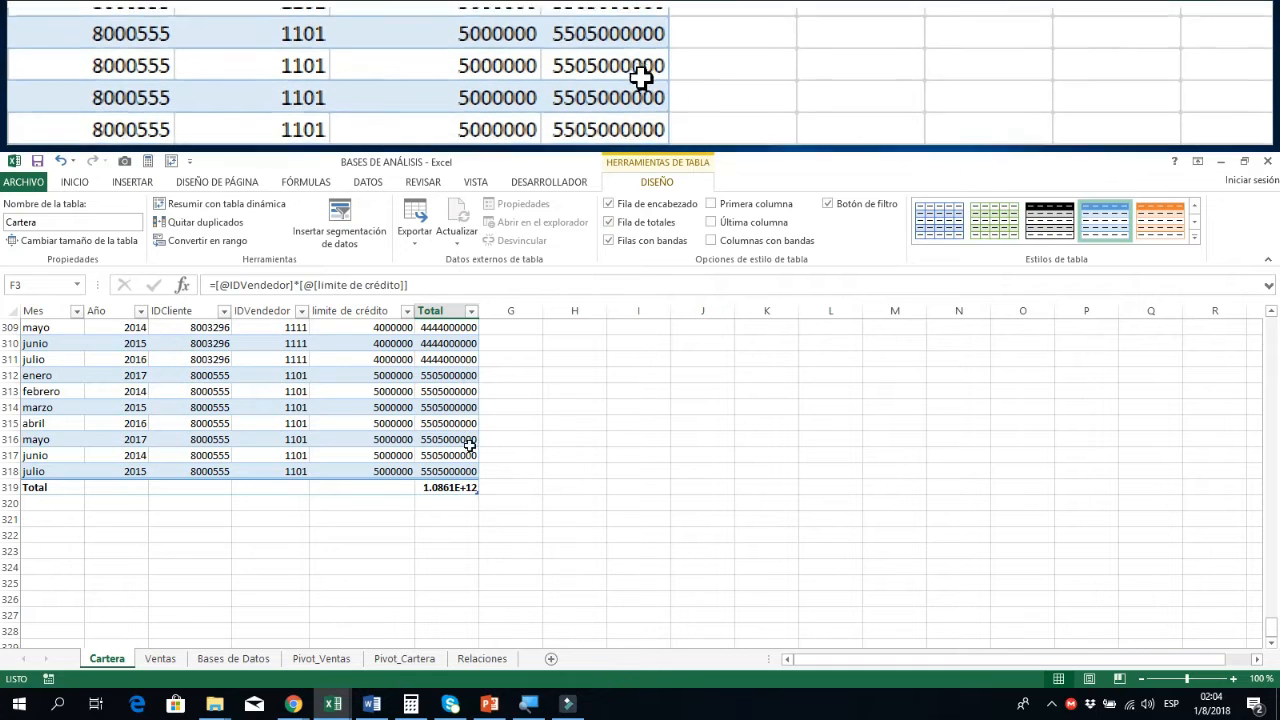
left_click(466, 487)
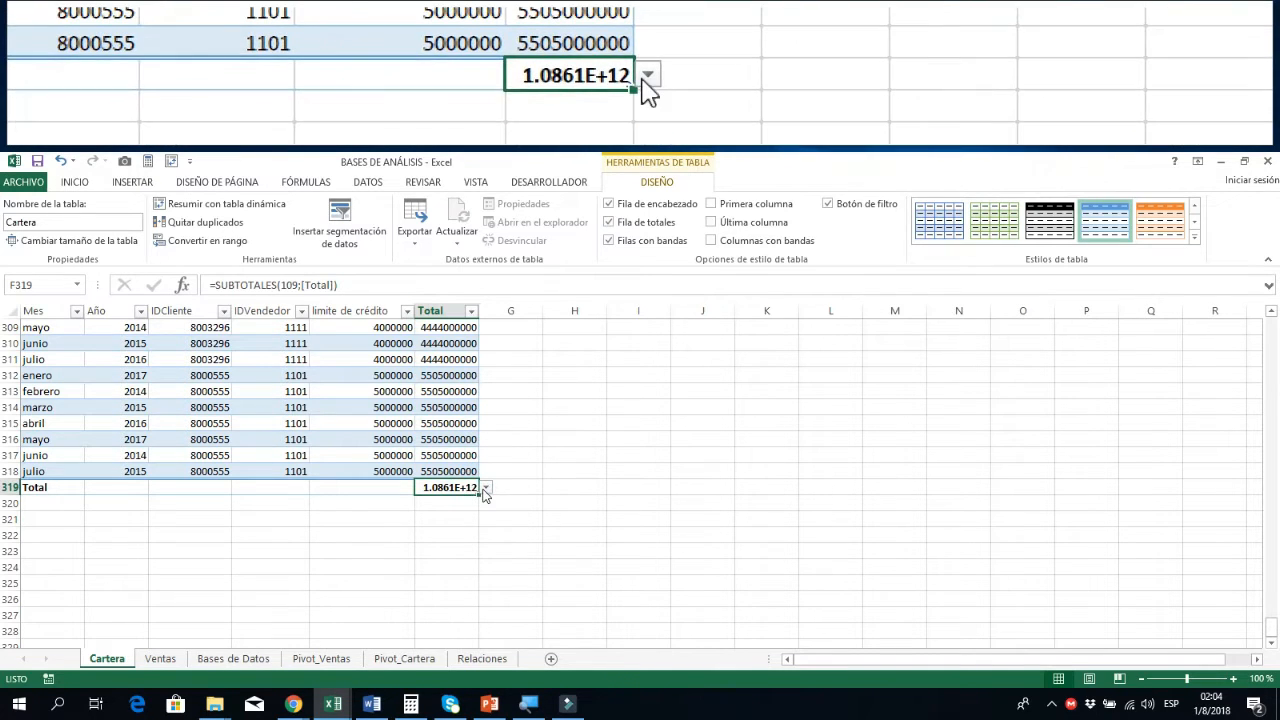
left_click(485, 488)
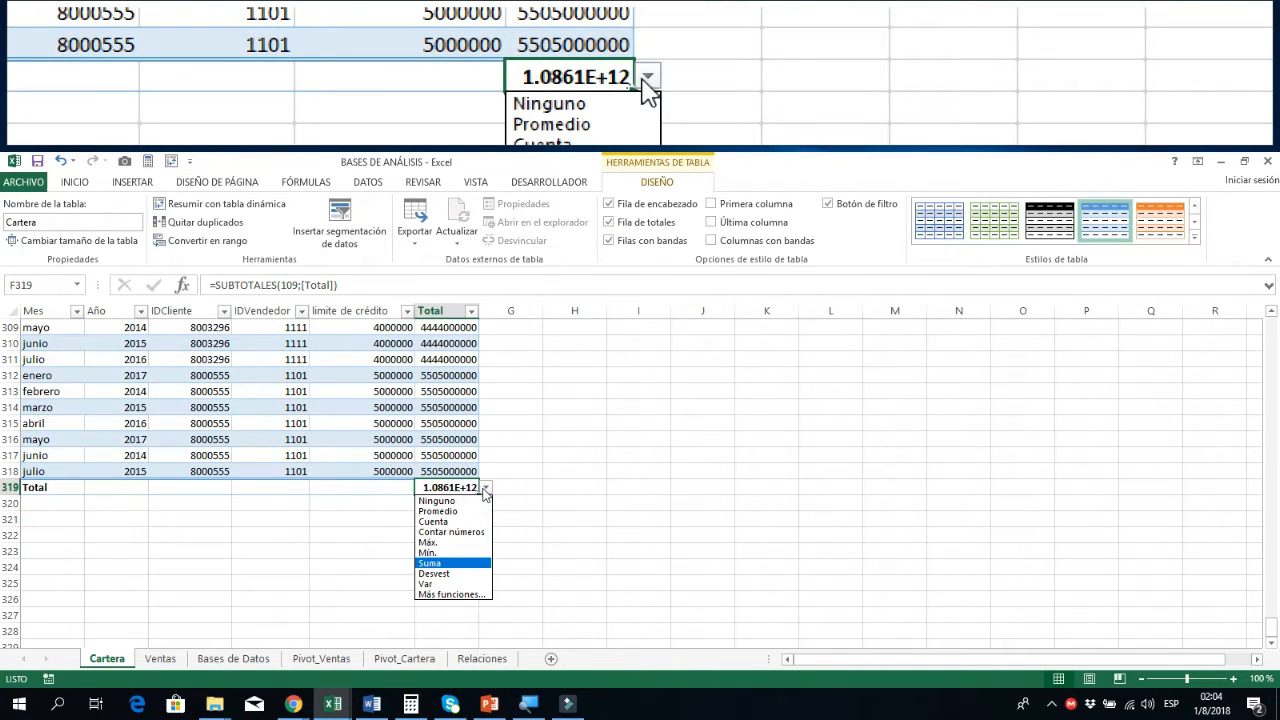
left_click(484, 488)
left_click_drag(480, 306, 496, 306)
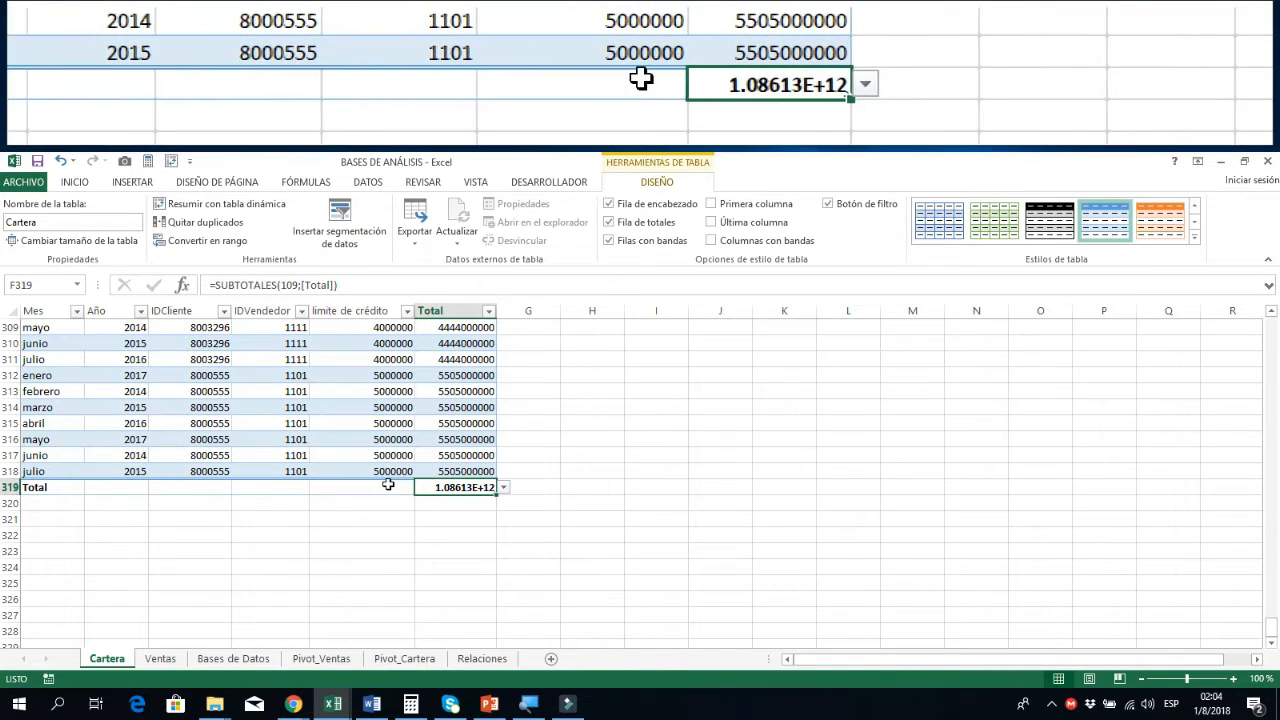
Step: In the totals row, set limite de crédito to Promedio and IDVendedor to Cuenta
left_click(388, 486)
left_click(421, 487)
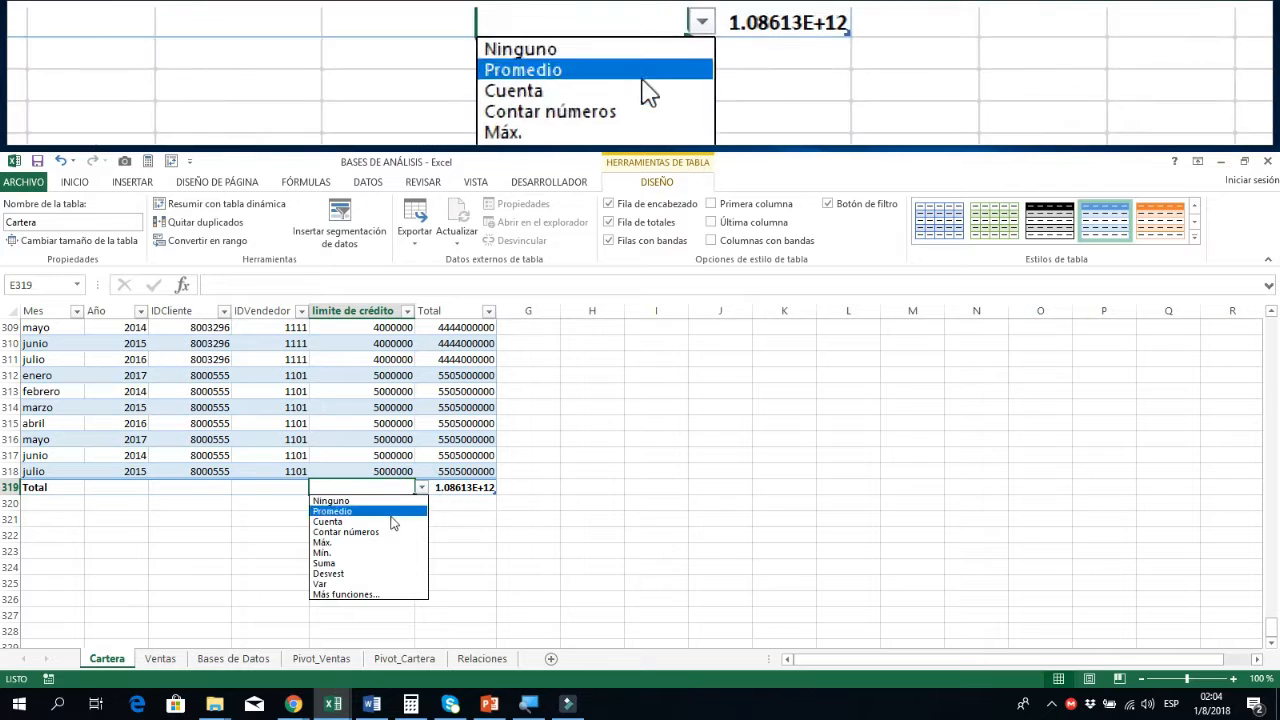
left_click(387, 512)
left_click(260, 485)
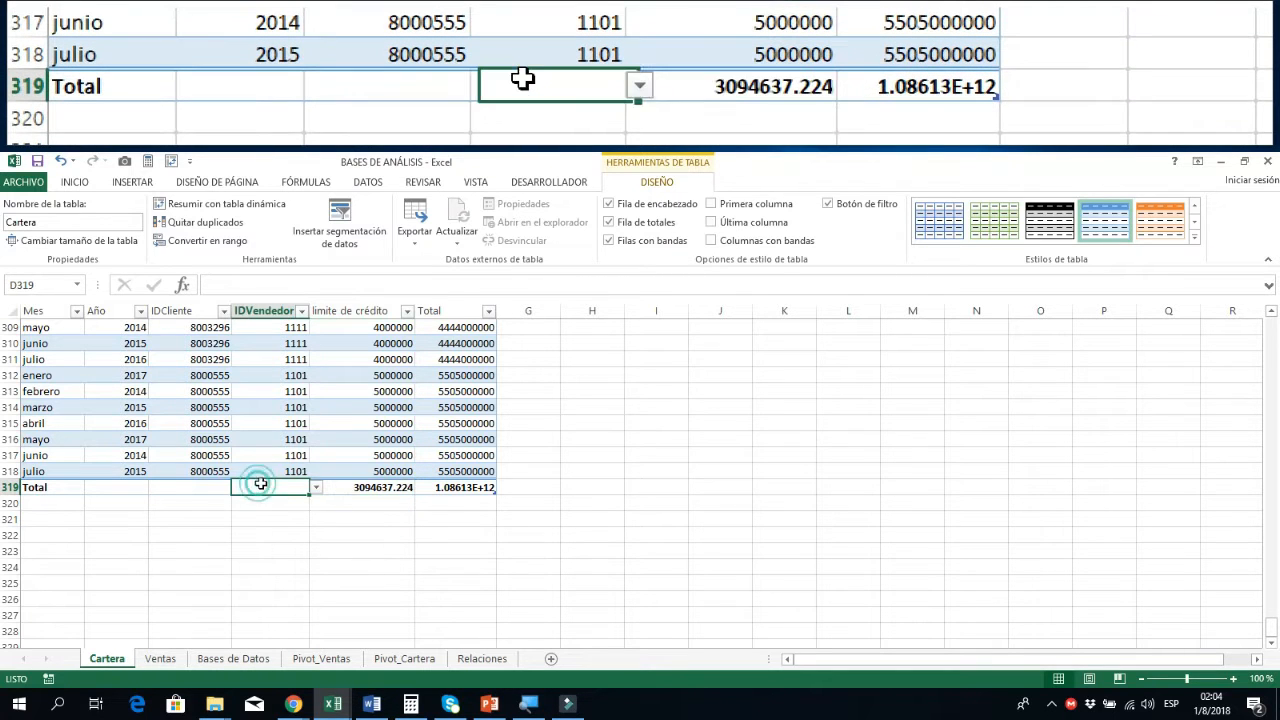
left_click(316, 487)
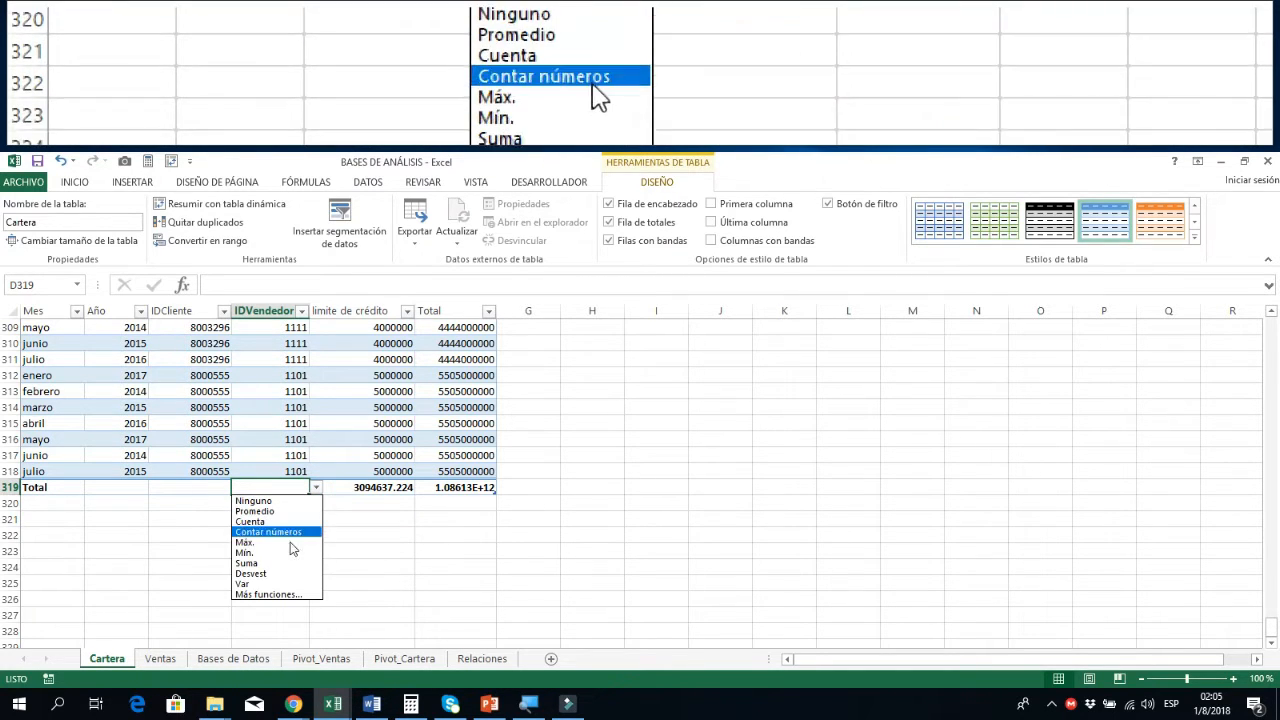
left_click(283, 525)
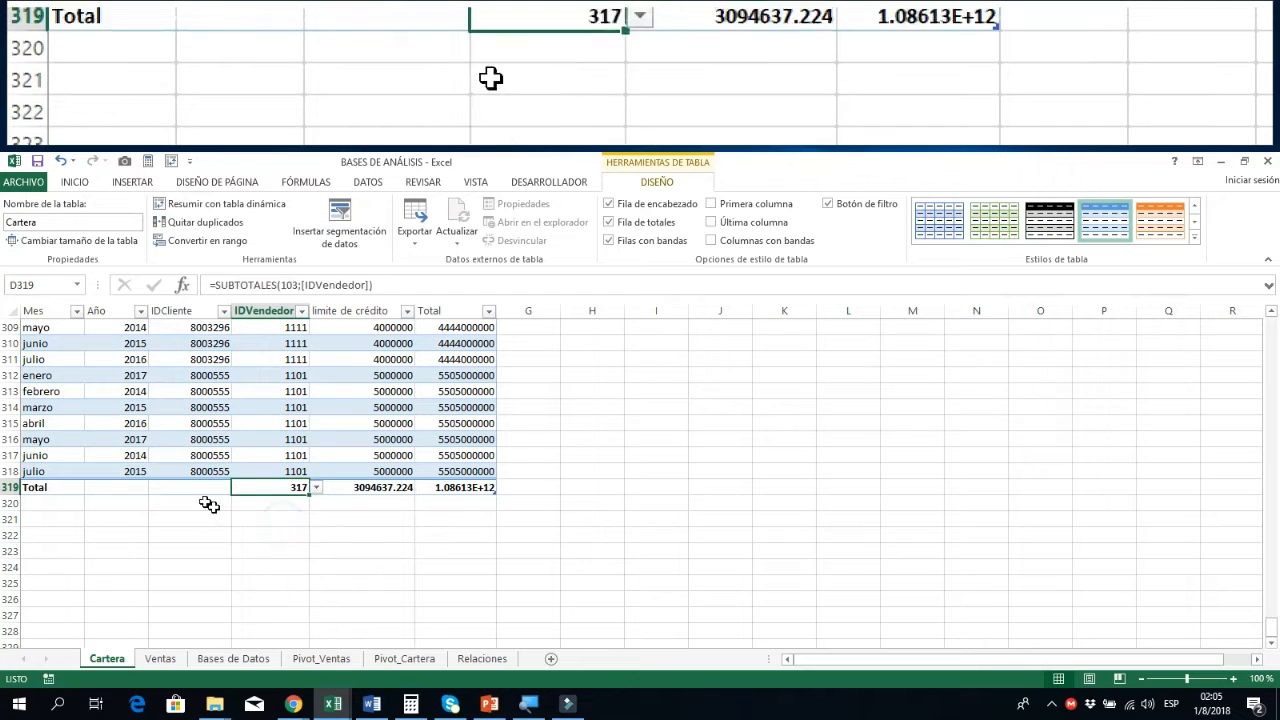
Step: Set the totals row of the IDCliente column to the Máx. function
left_click(165, 485)
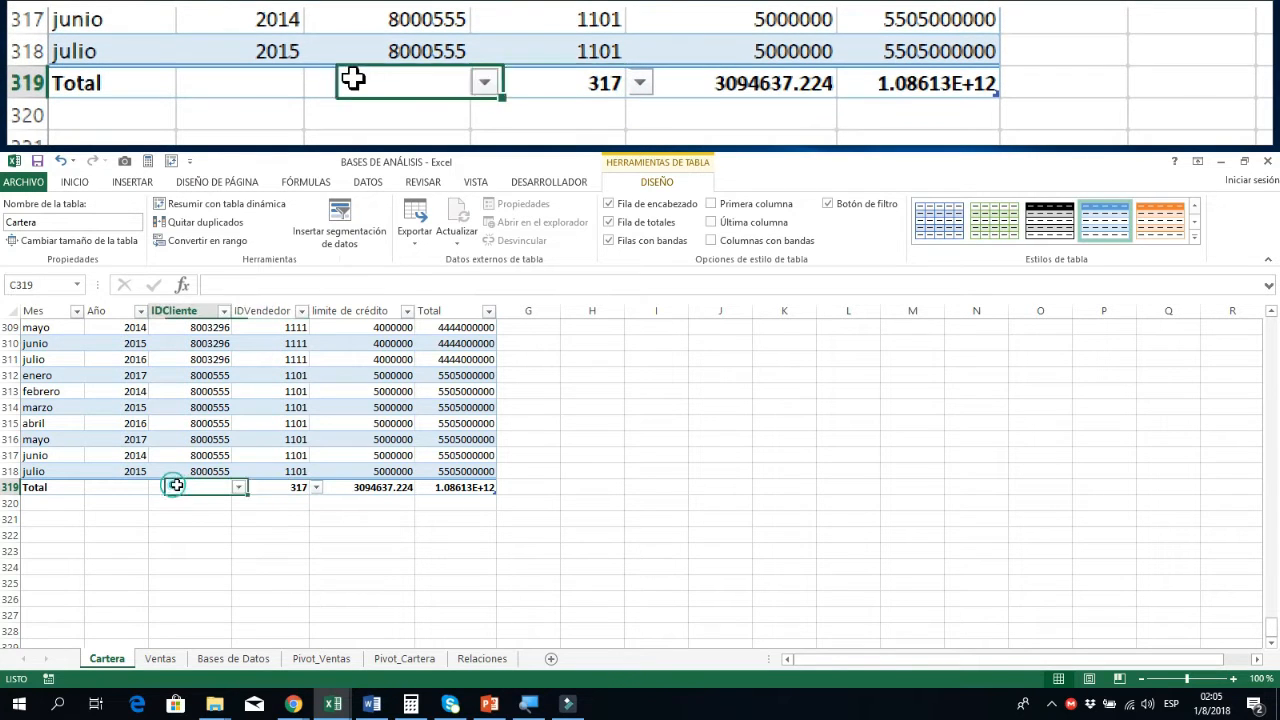
left_click(239, 488)
left_click(206, 542)
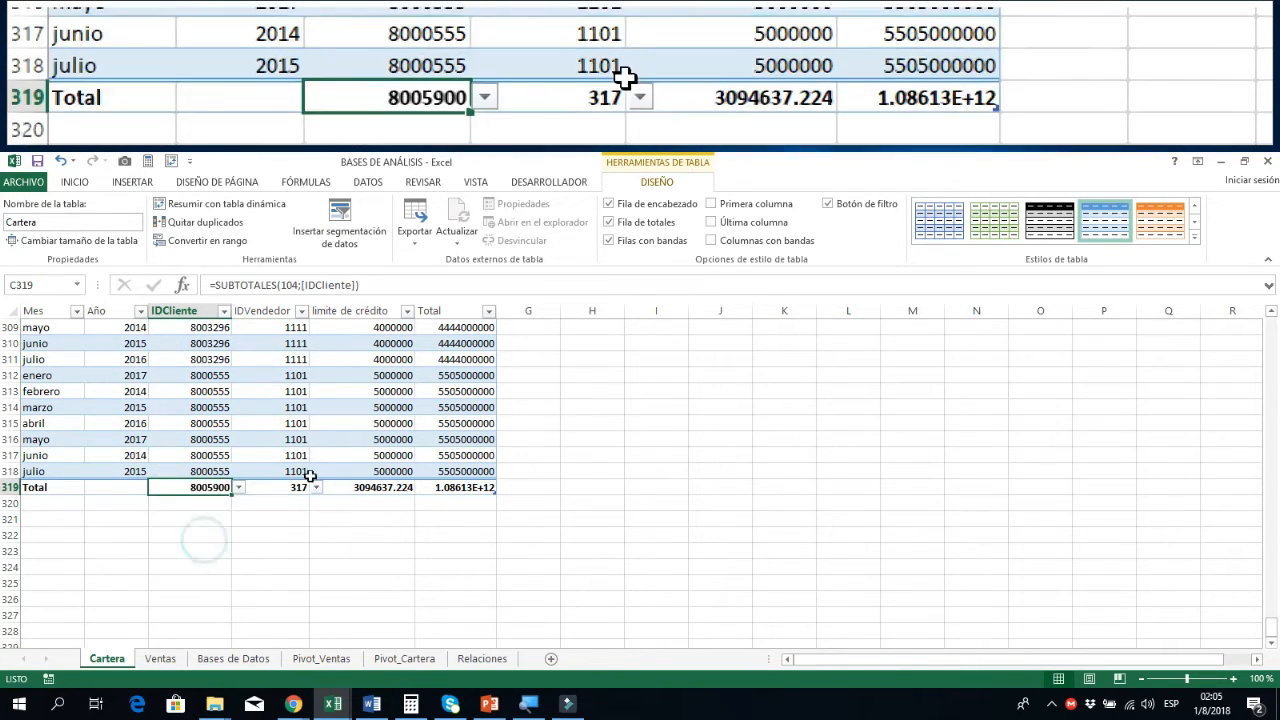
Step: Delete the Total column from the Cartera table and turn off its totals row
left_click(328, 450)
scroll(367, 432, "up", 3)
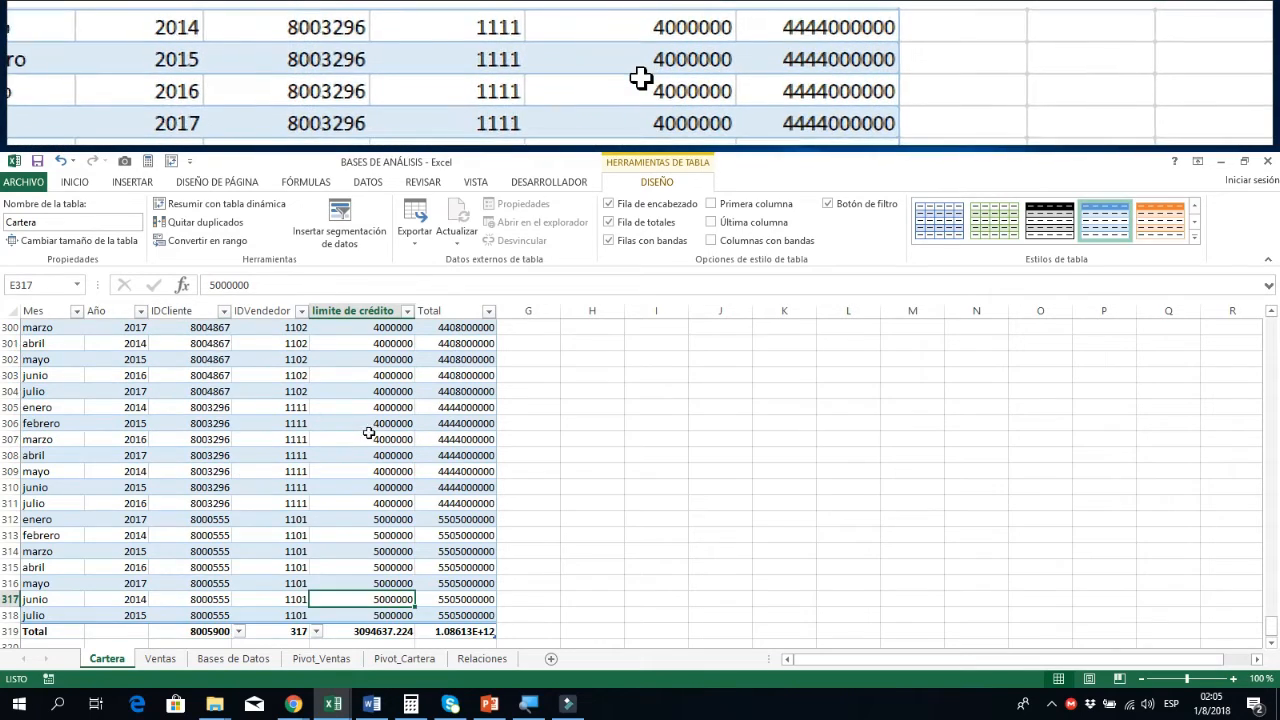
scroll(369, 432, "up", 20)
scroll(366, 423, "up", 19)
scroll(304, 388, "up", 12)
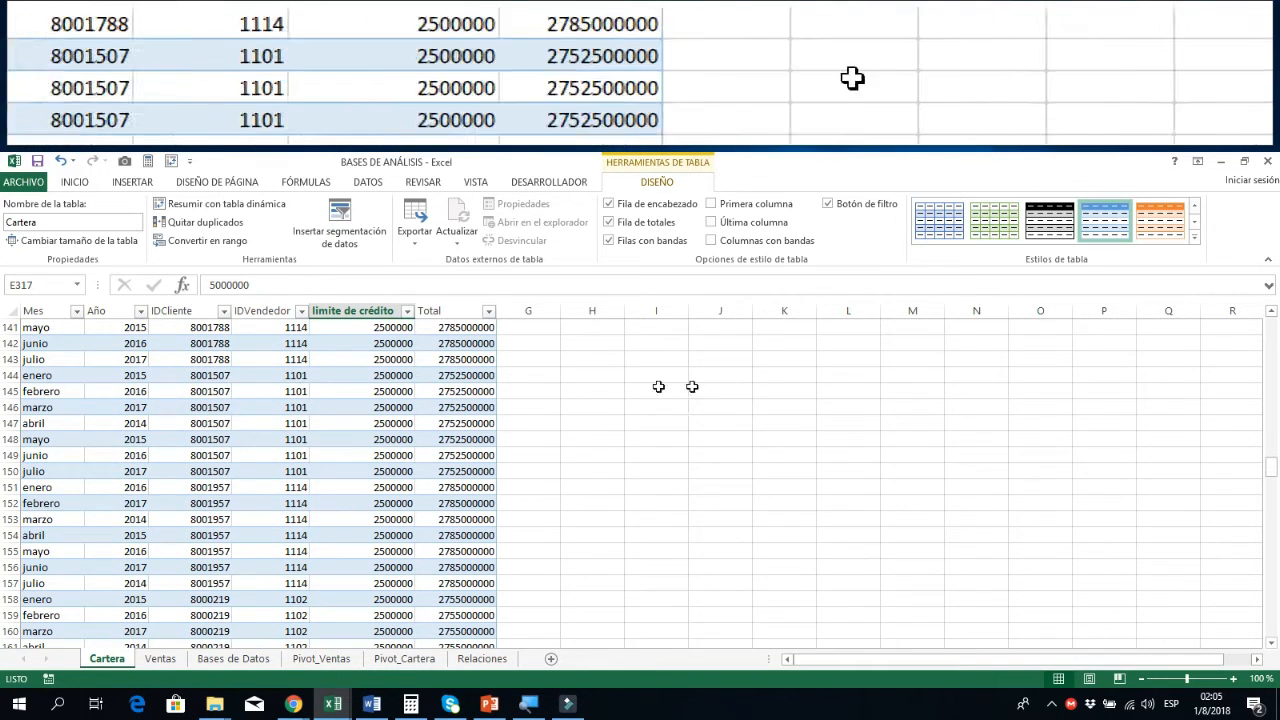
left_click_drag(1272, 468, 1270, 326)
left_click(408, 362)
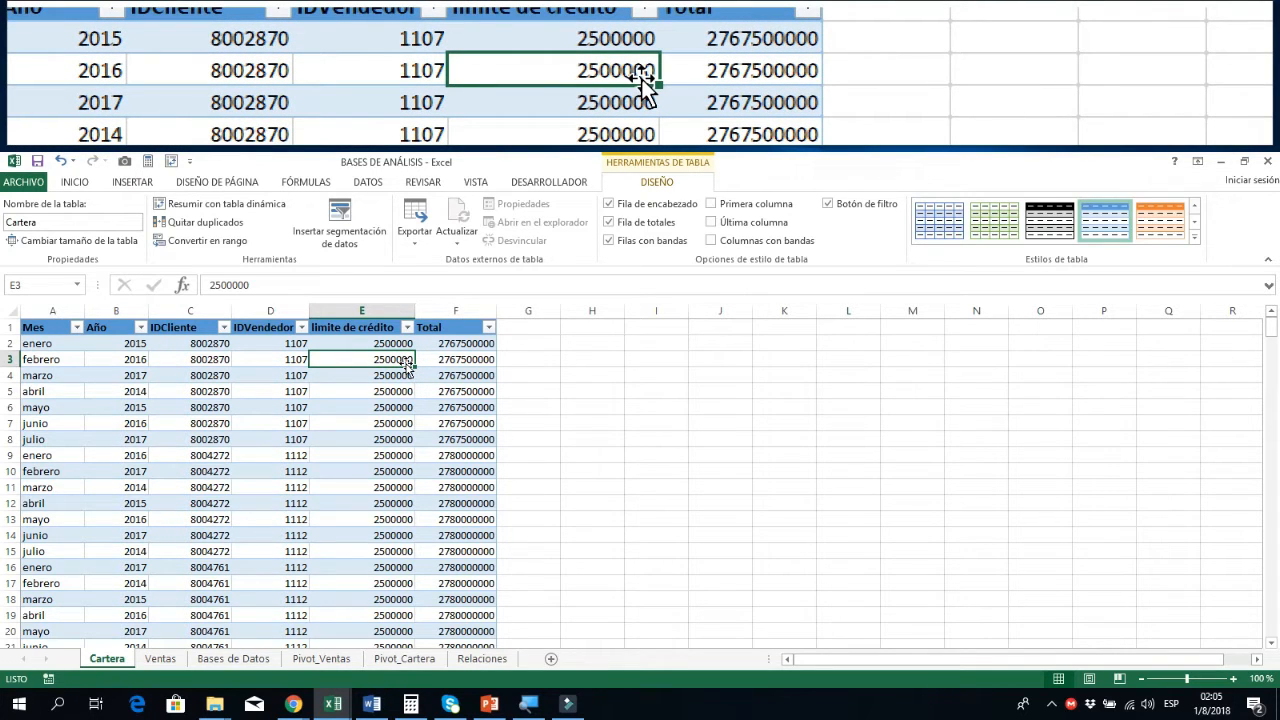
left_click(447, 310)
right_click(450, 312)
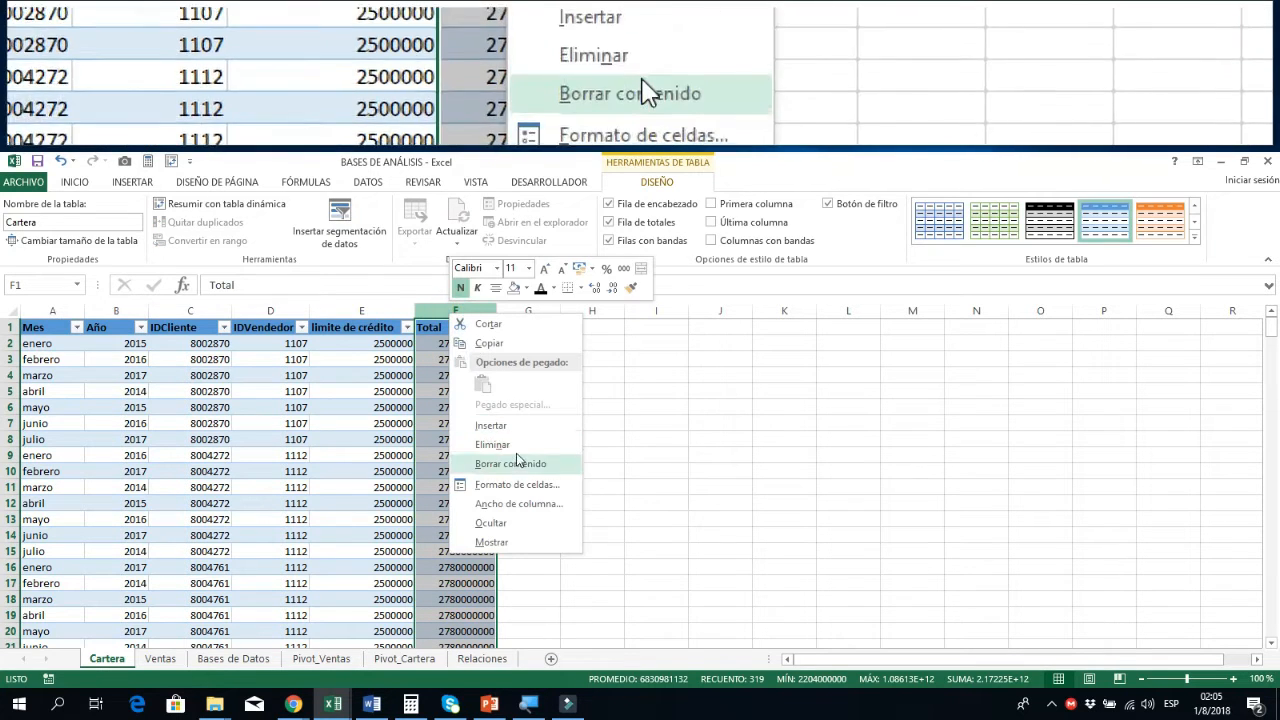
left_click(508, 440)
left_click(365, 405)
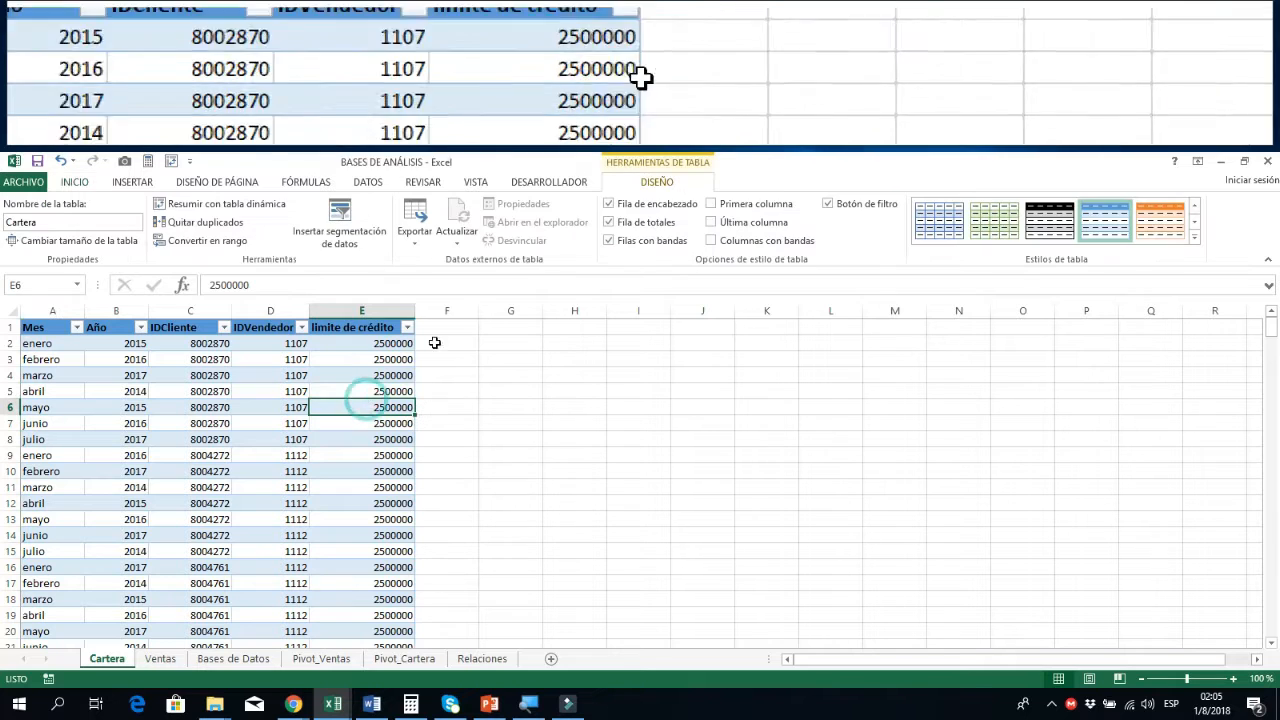
left_click(609, 223)
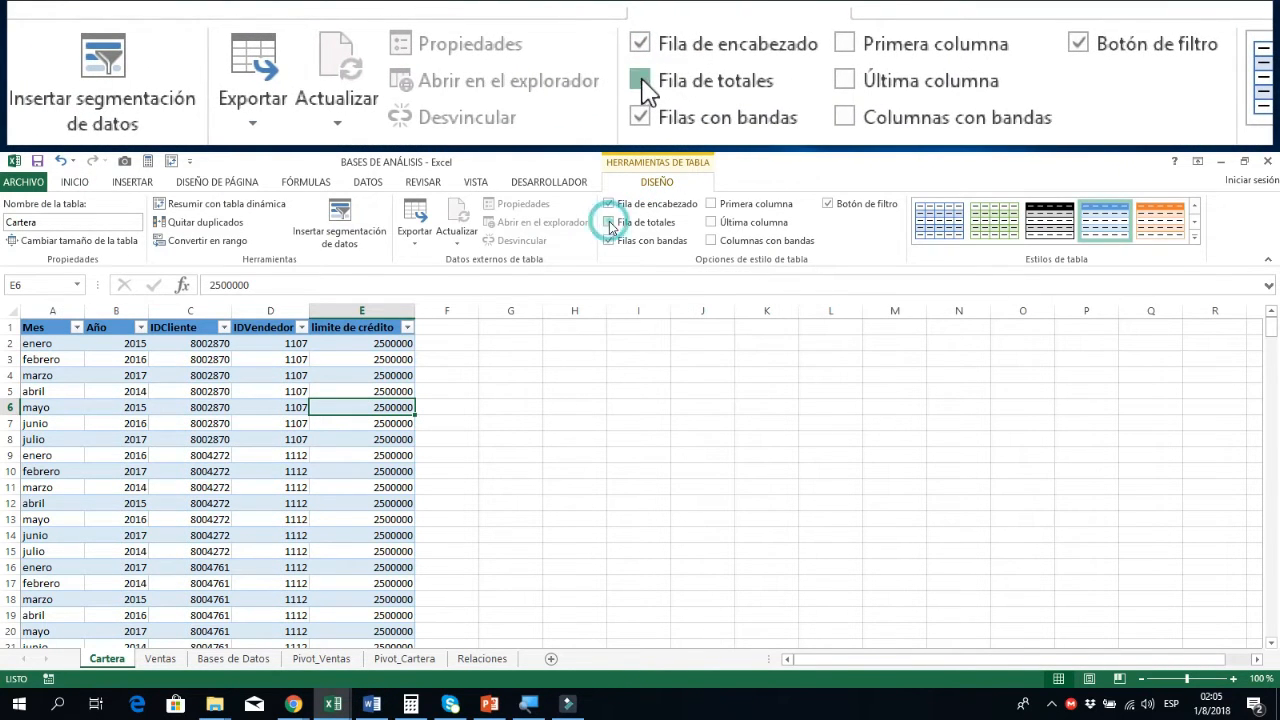
left_click(330, 392)
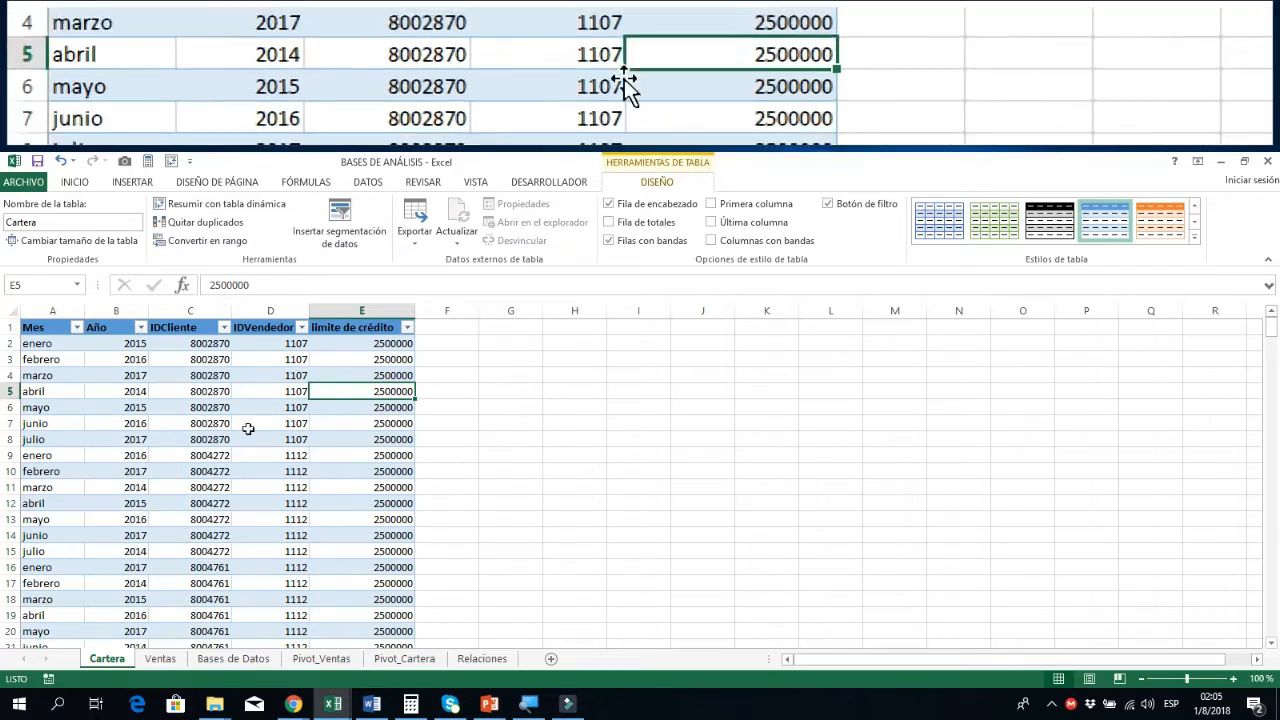
Step: Go to the Ventas sheet and examine the Descuento, Q and M. Total columns
left_click(162, 660)
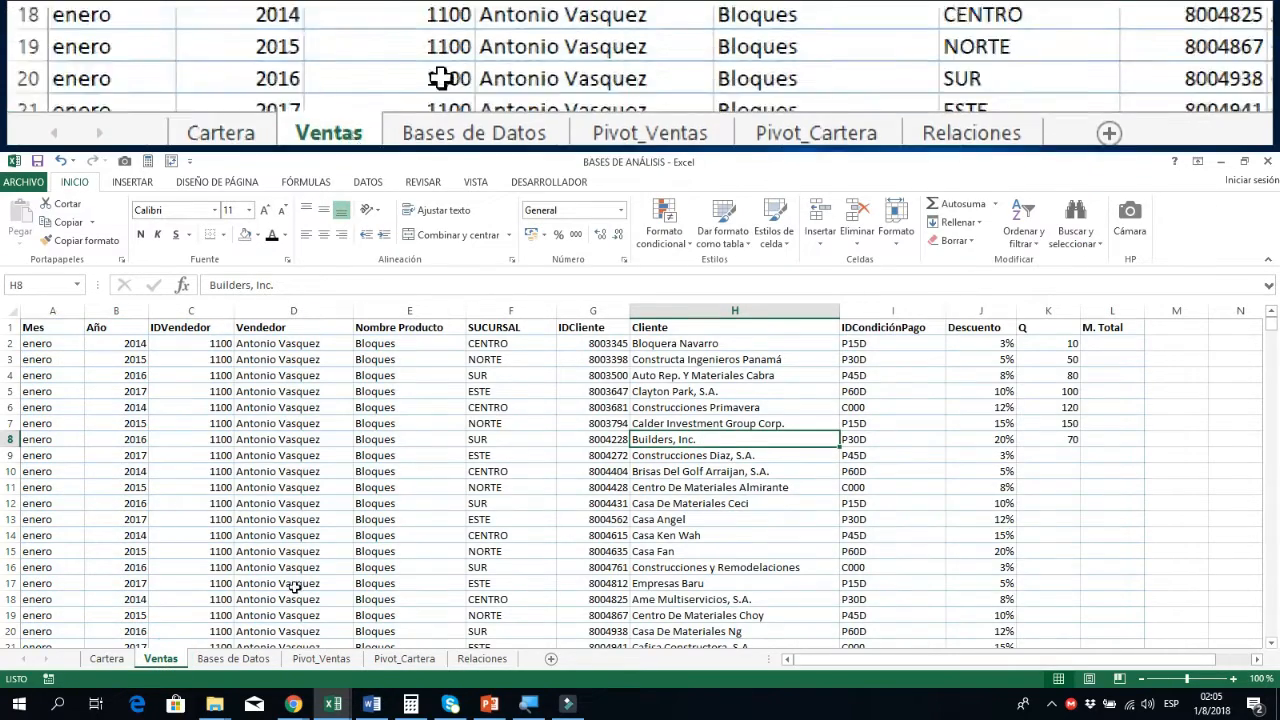
left_click(702, 406)
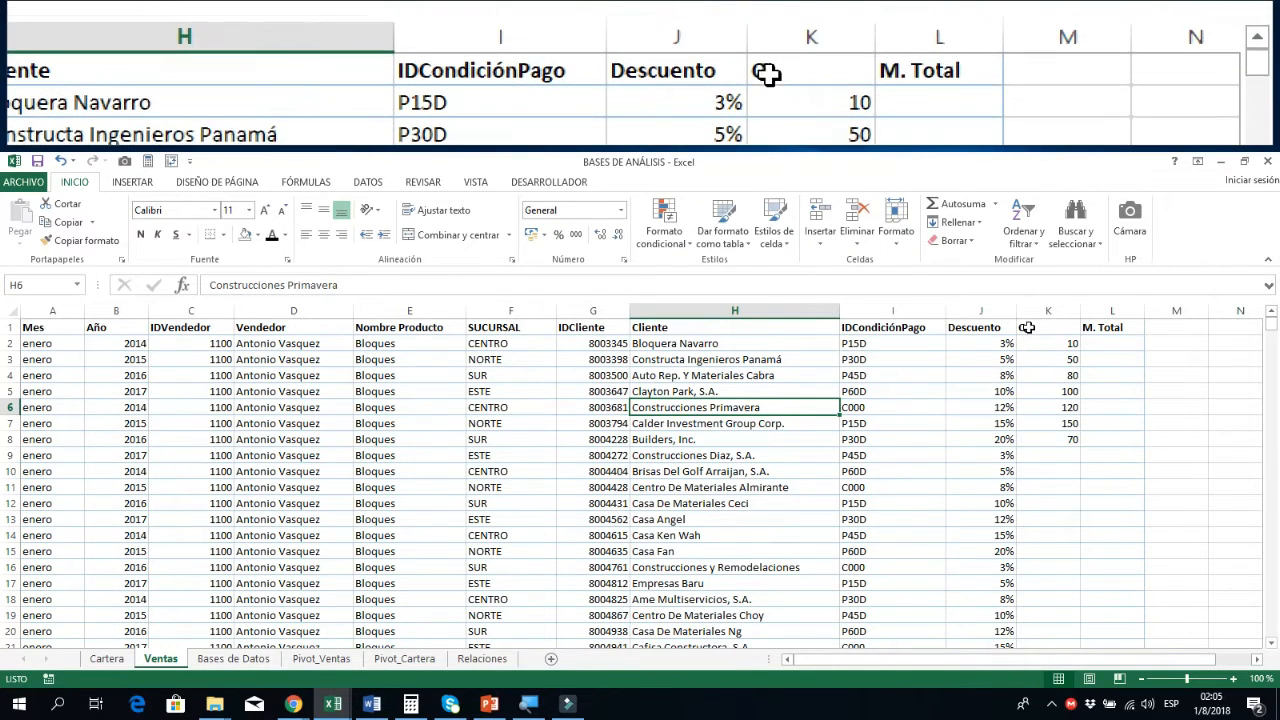
left_click(1027, 327)
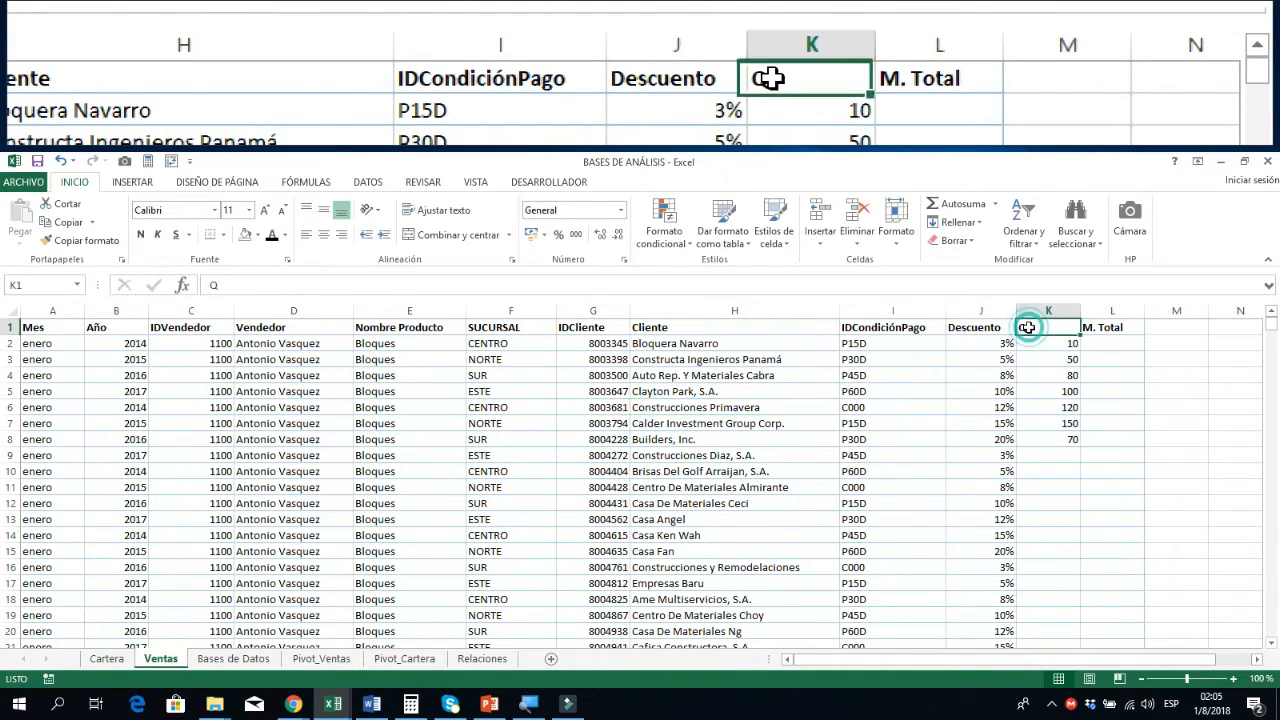
left_click(1110, 327)
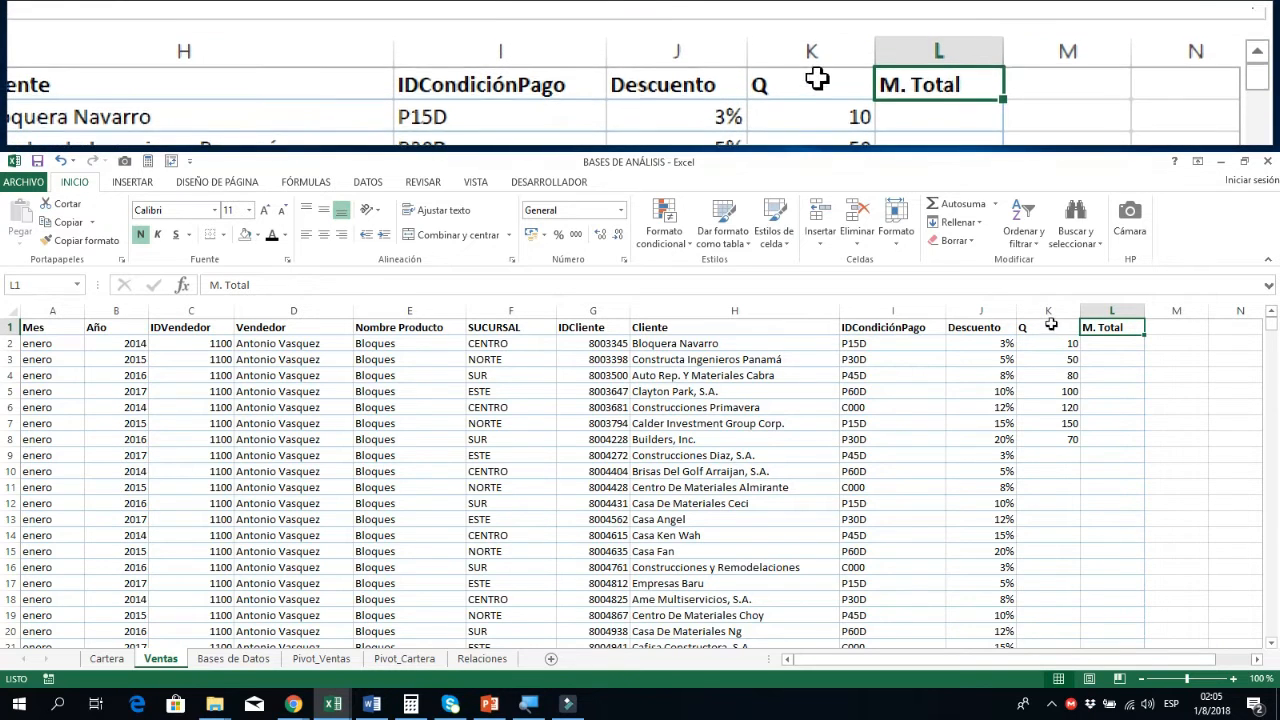
left_click(993, 311)
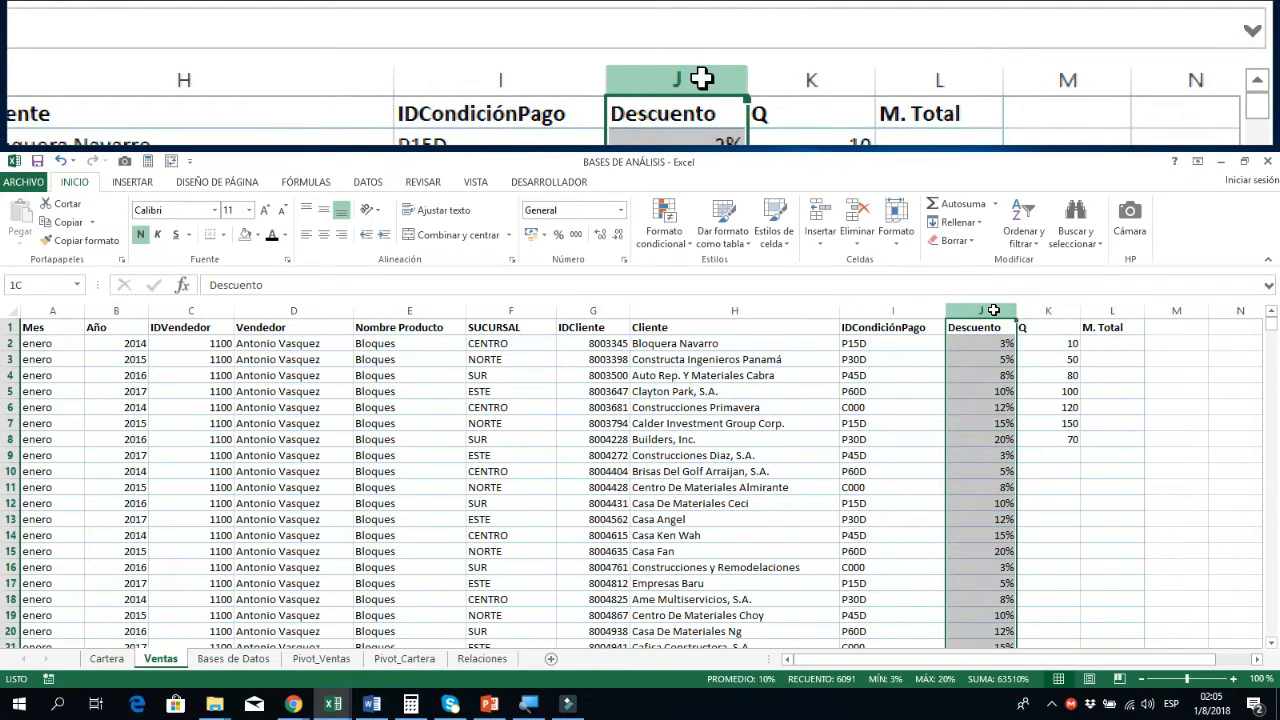
left_click(1035, 326)
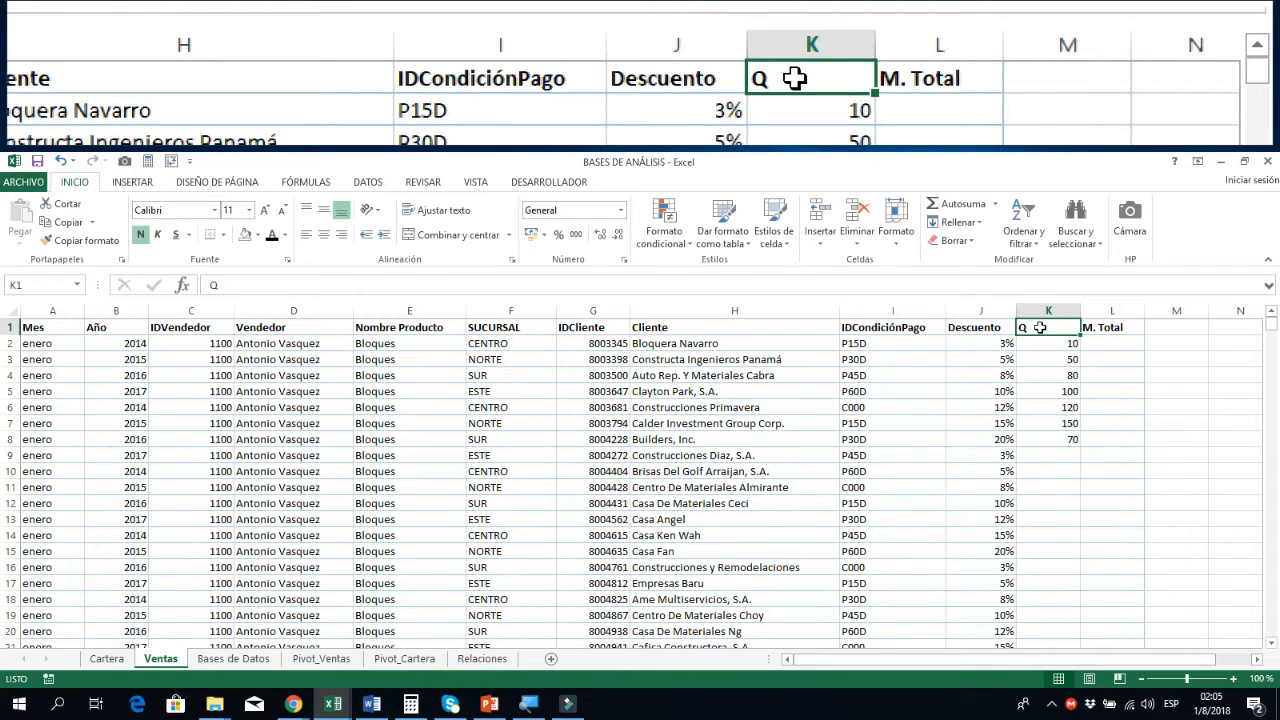
left_click(1095, 329)
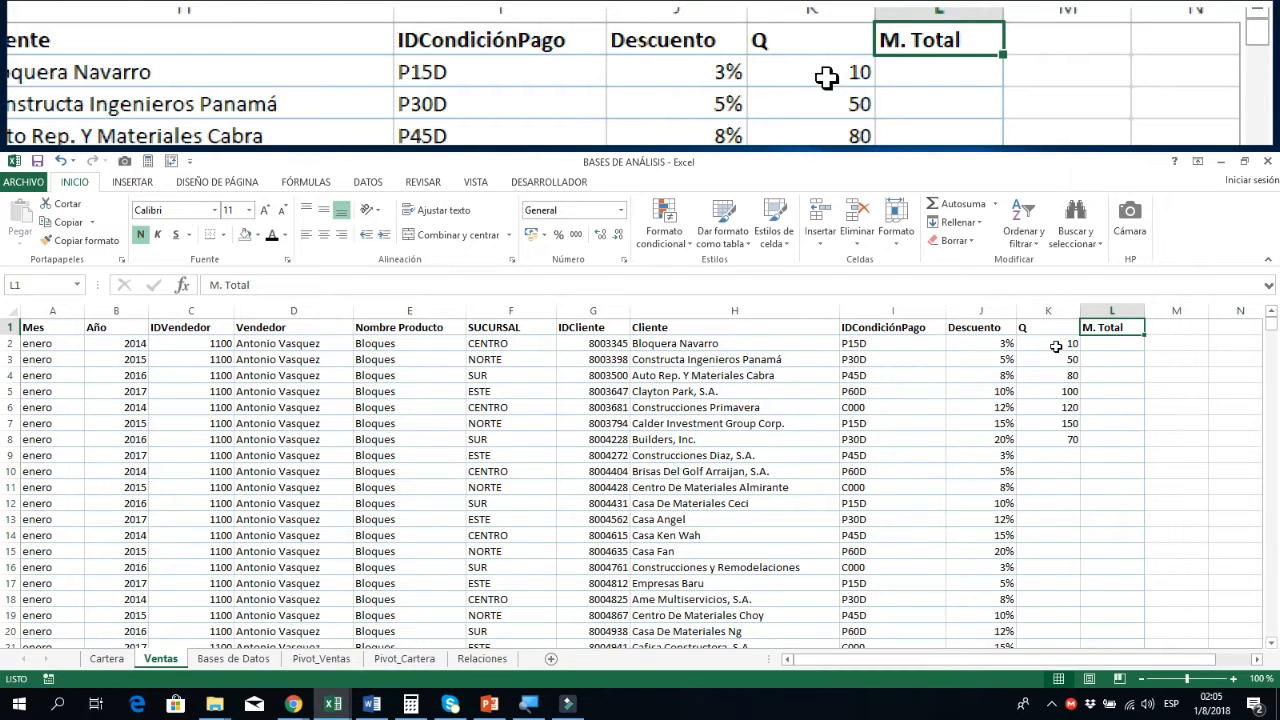
Step: Fill the Q column down by repeating the values of K2:K8 with the Copiar celdas option, and check the rows below
left_click_drag(1055, 344, 1046, 433)
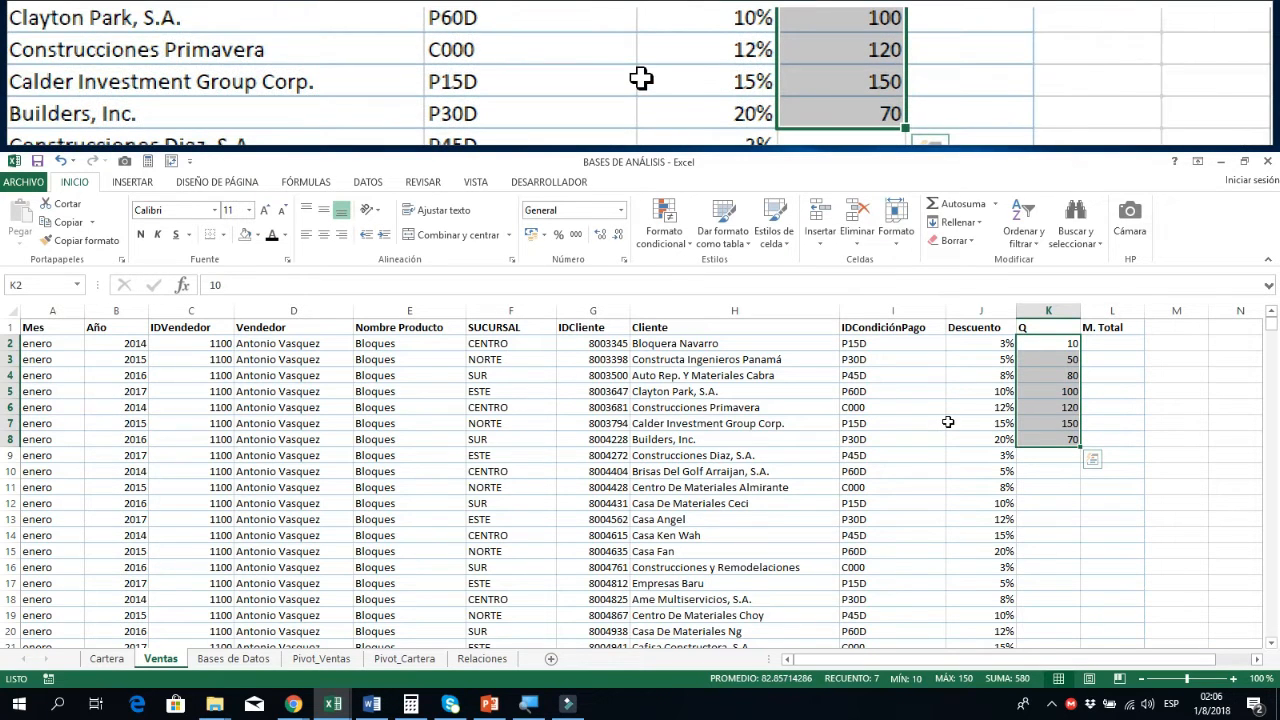
left_click(1056, 345)
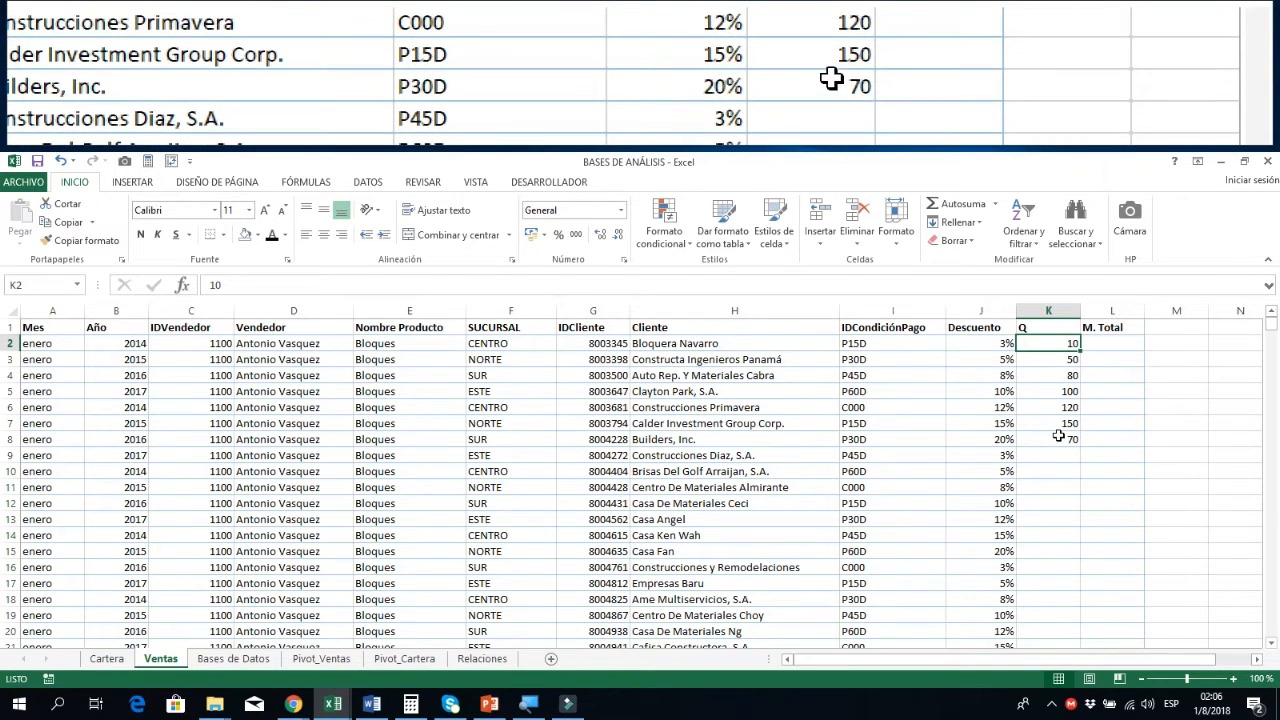
left_click_drag(1063, 346, 1068, 444)
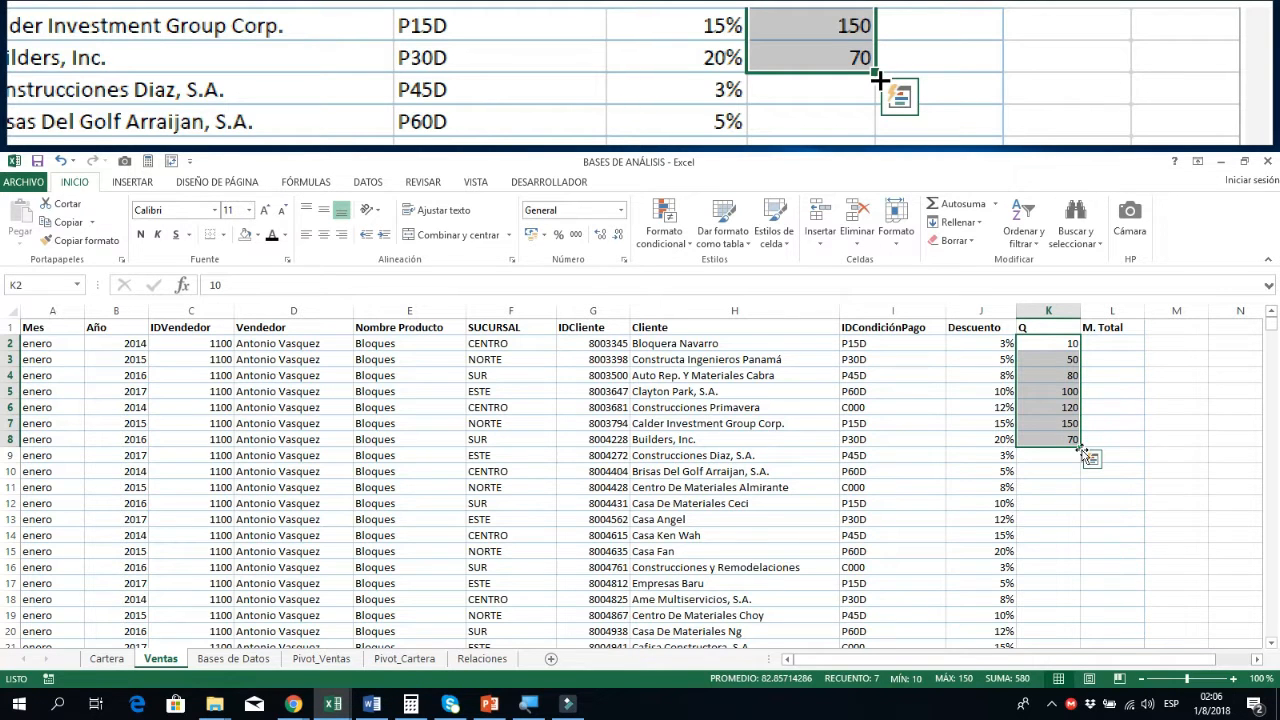
double_click(1080, 448)
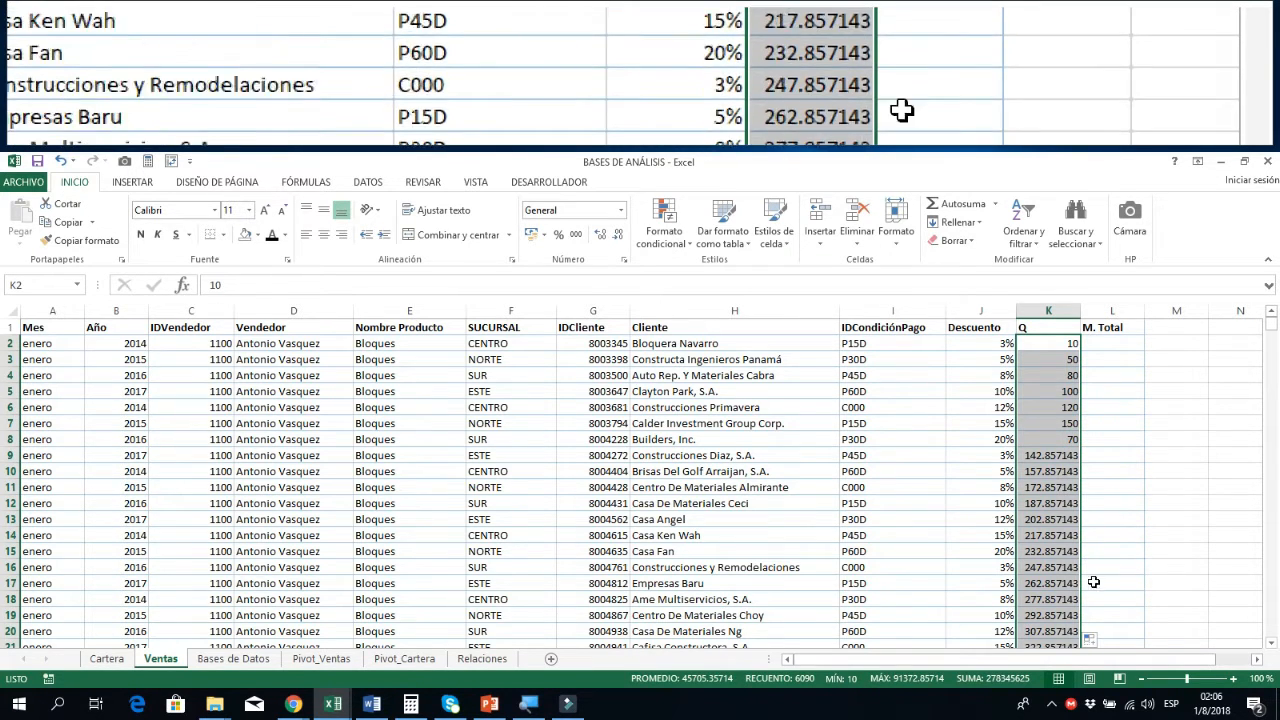
left_click(1100, 638)
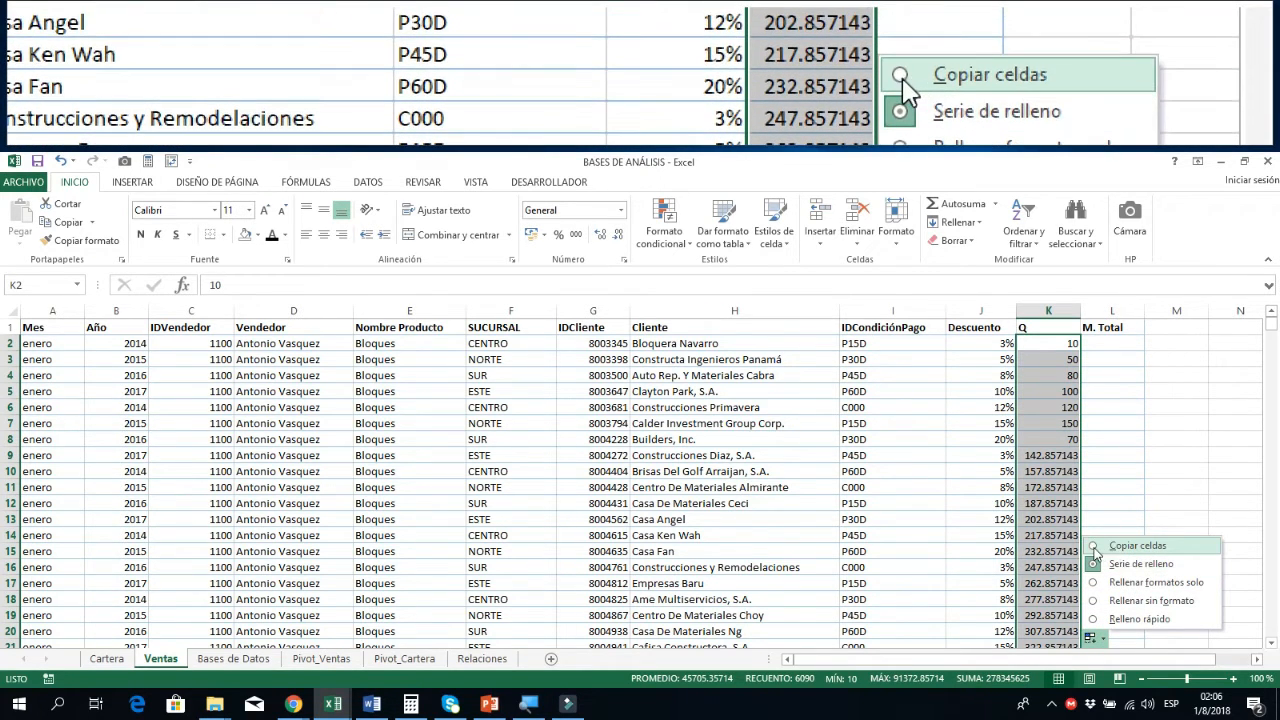
left_click(1094, 548)
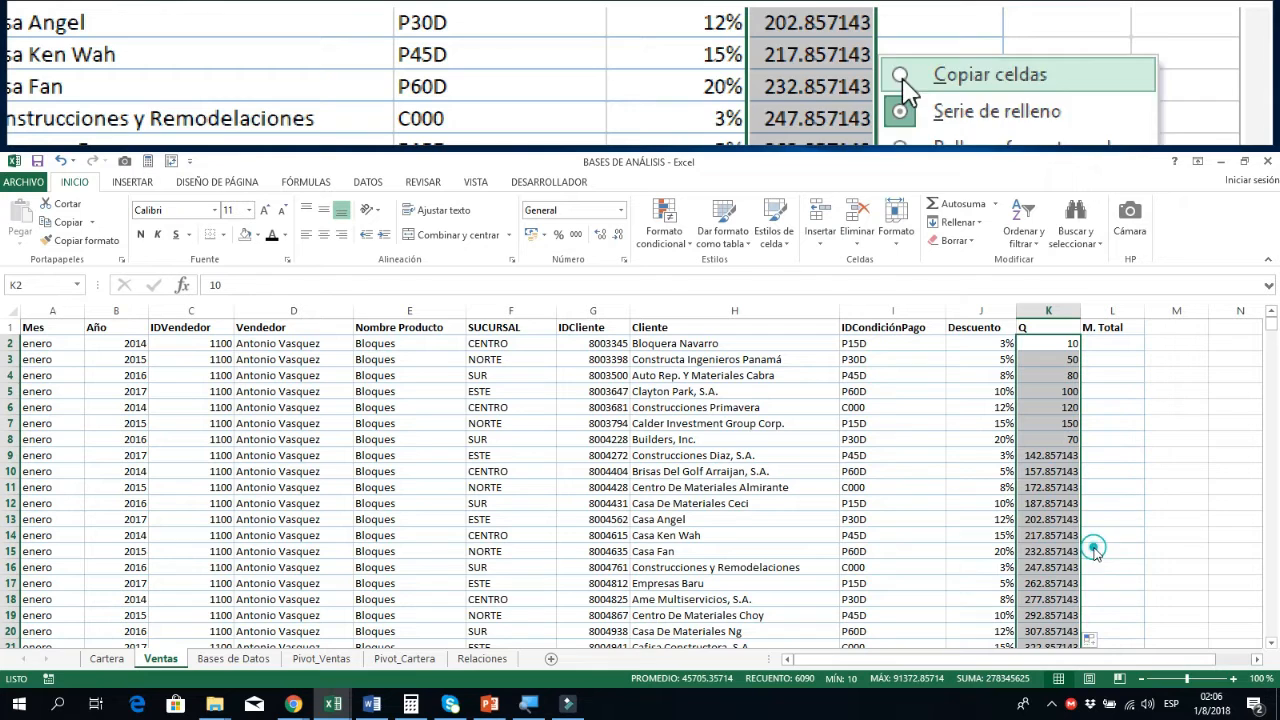
left_click(1058, 455)
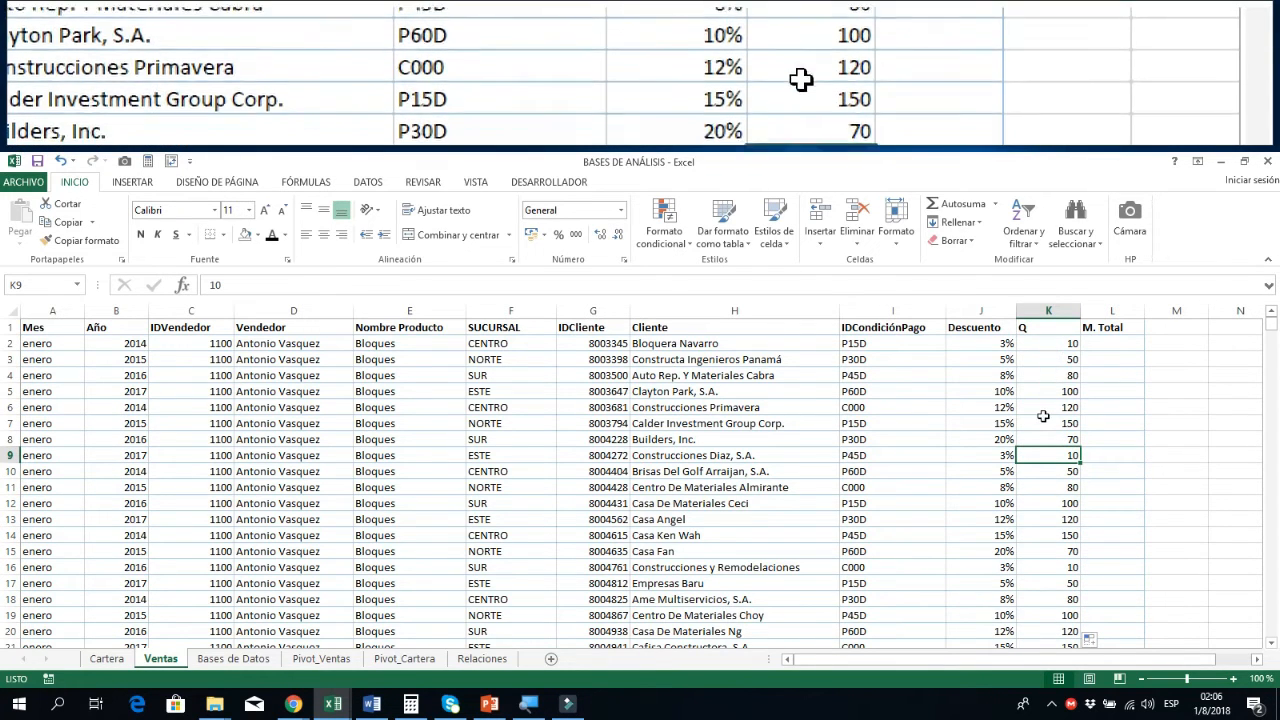
scroll(1048, 465, "down", 3)
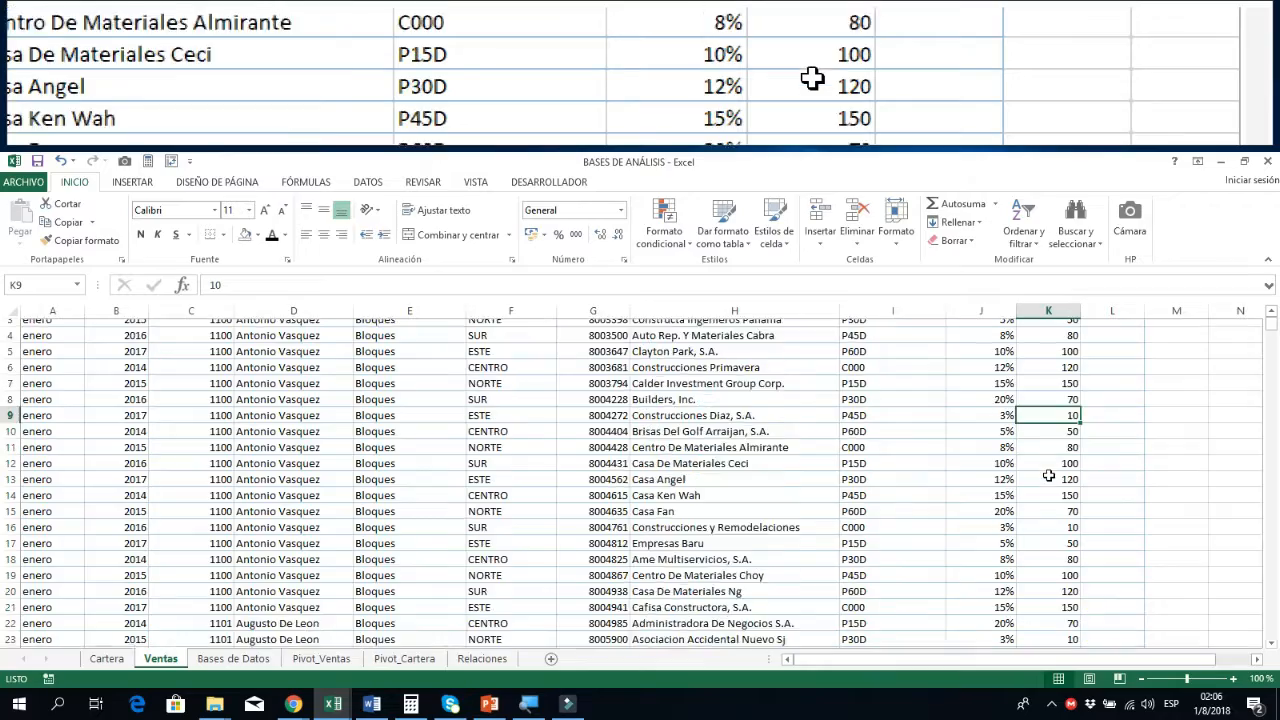
scroll(1048, 475, "down", 9)
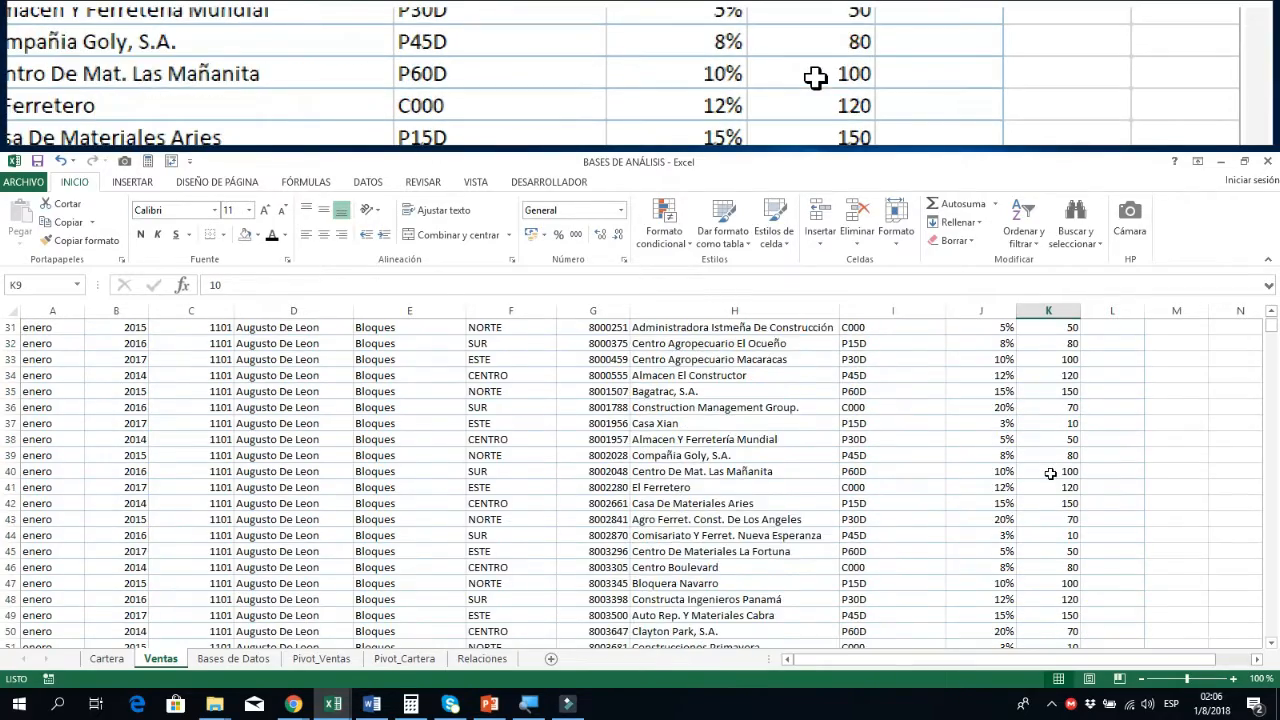
scroll(1050, 473, "down", 15)
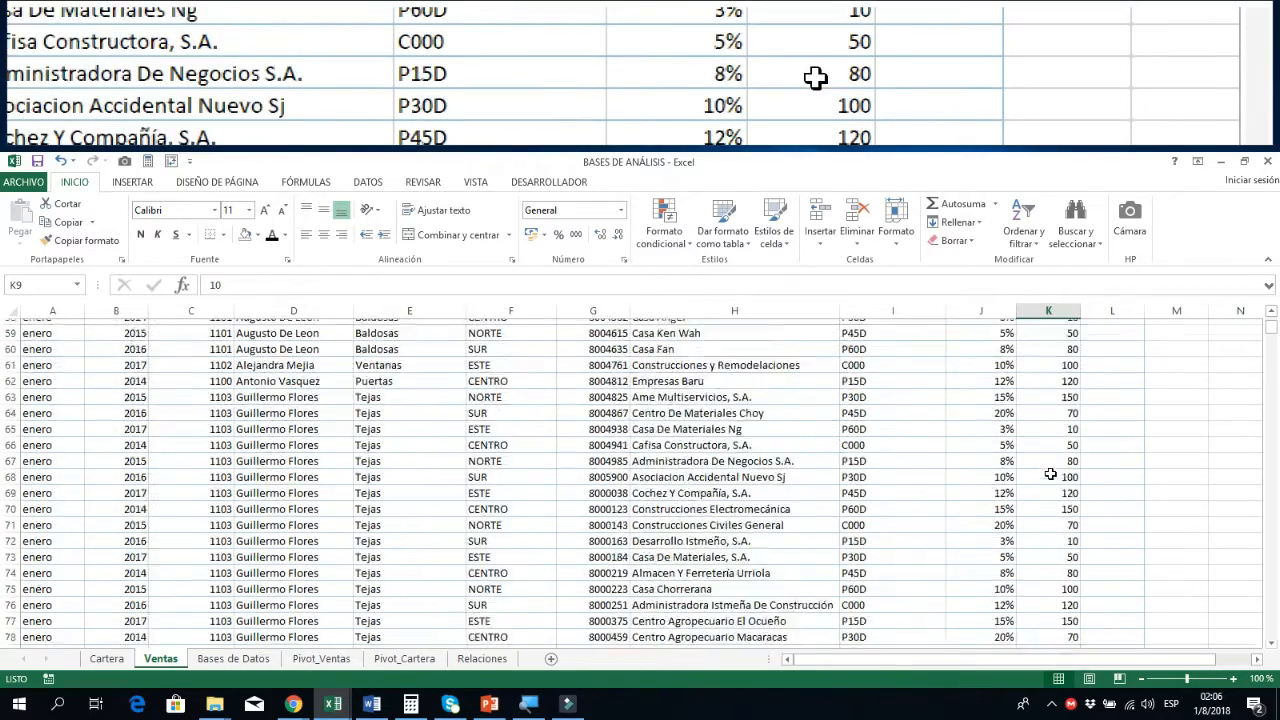
scroll(1050, 473, "up", 16)
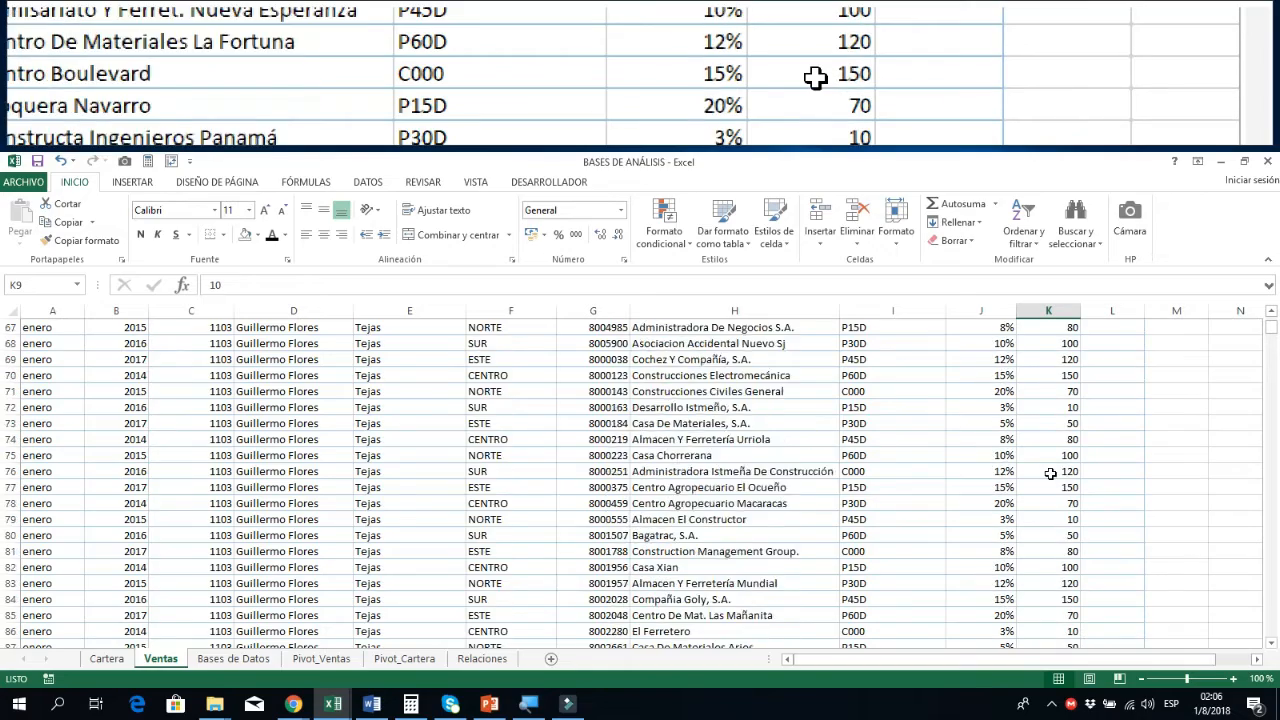
scroll(1050, 473, "up", 11)
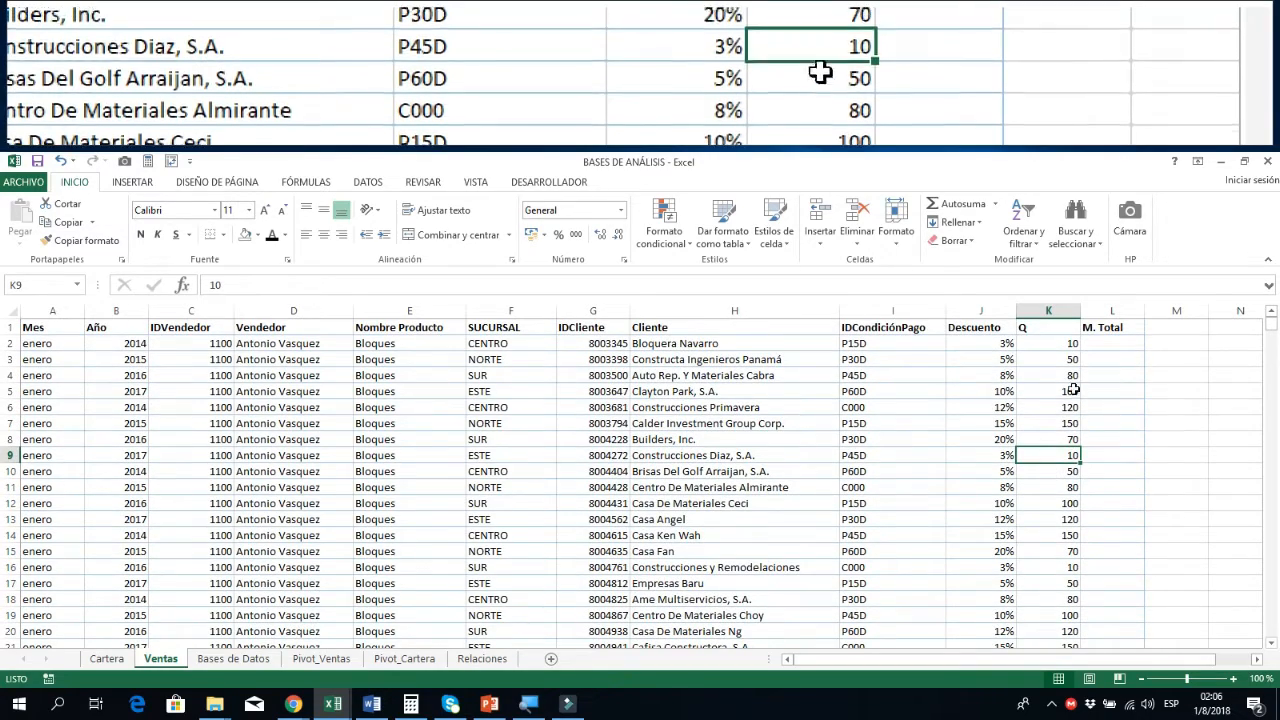
Step: Select cell L2 under M. Total, and review the product names and Precio column on the Bases de Datos sheet
left_click(1101, 345)
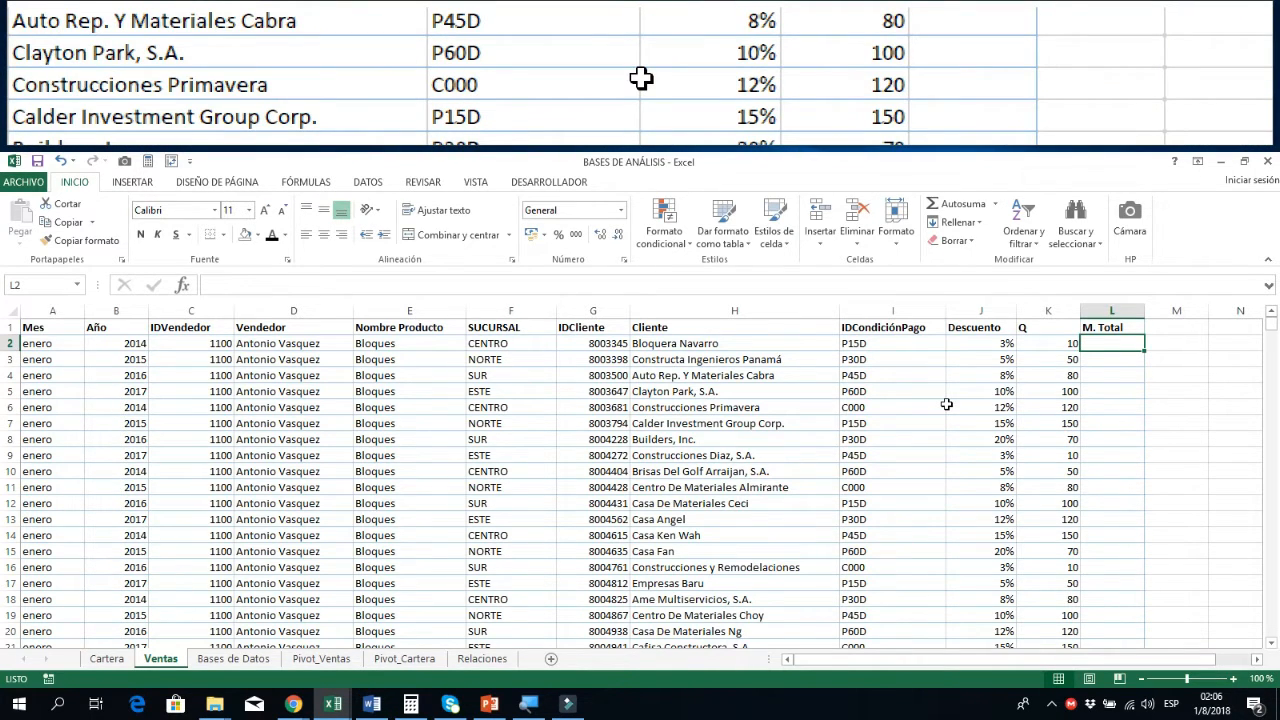
left_click(262, 660)
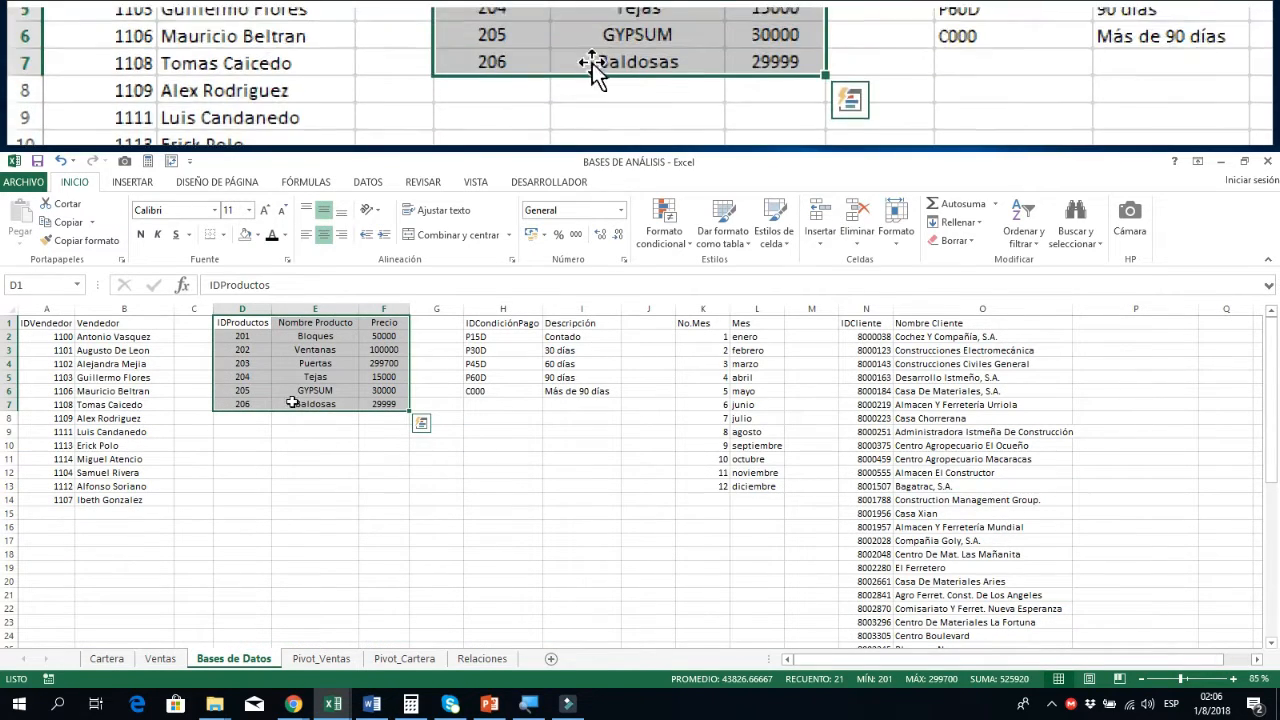
left_click(295, 344)
left_click(376, 336)
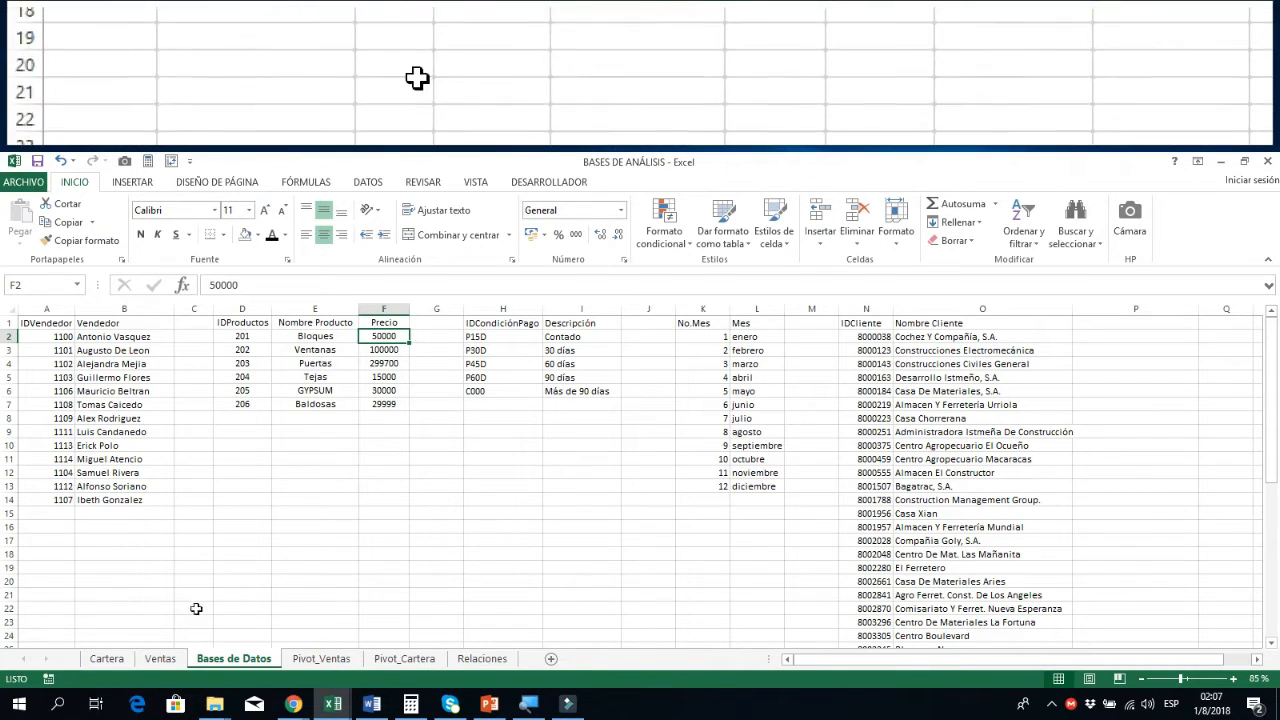
Step: Start a BUSCARV formula in Ventas cell L2 with E2 as the lookup value and Bases de Datos range E1:F7 as the lookup table
left_click(166, 658)
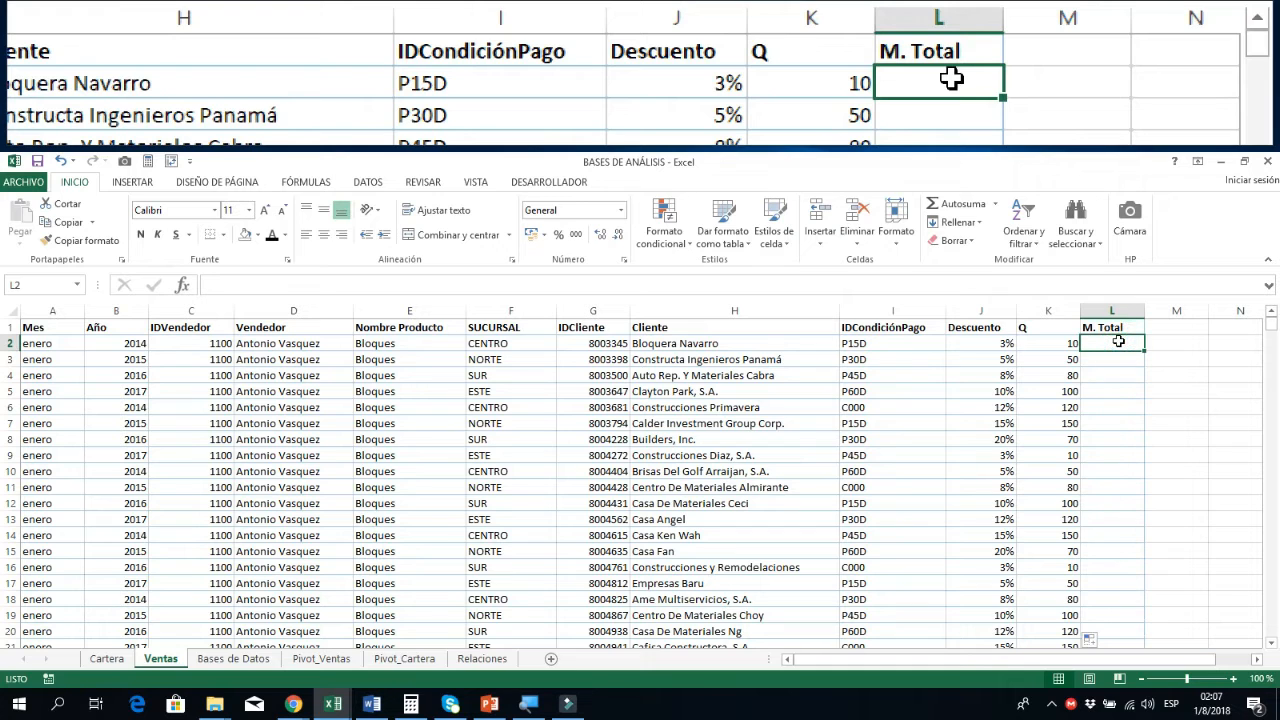
type("=bu")
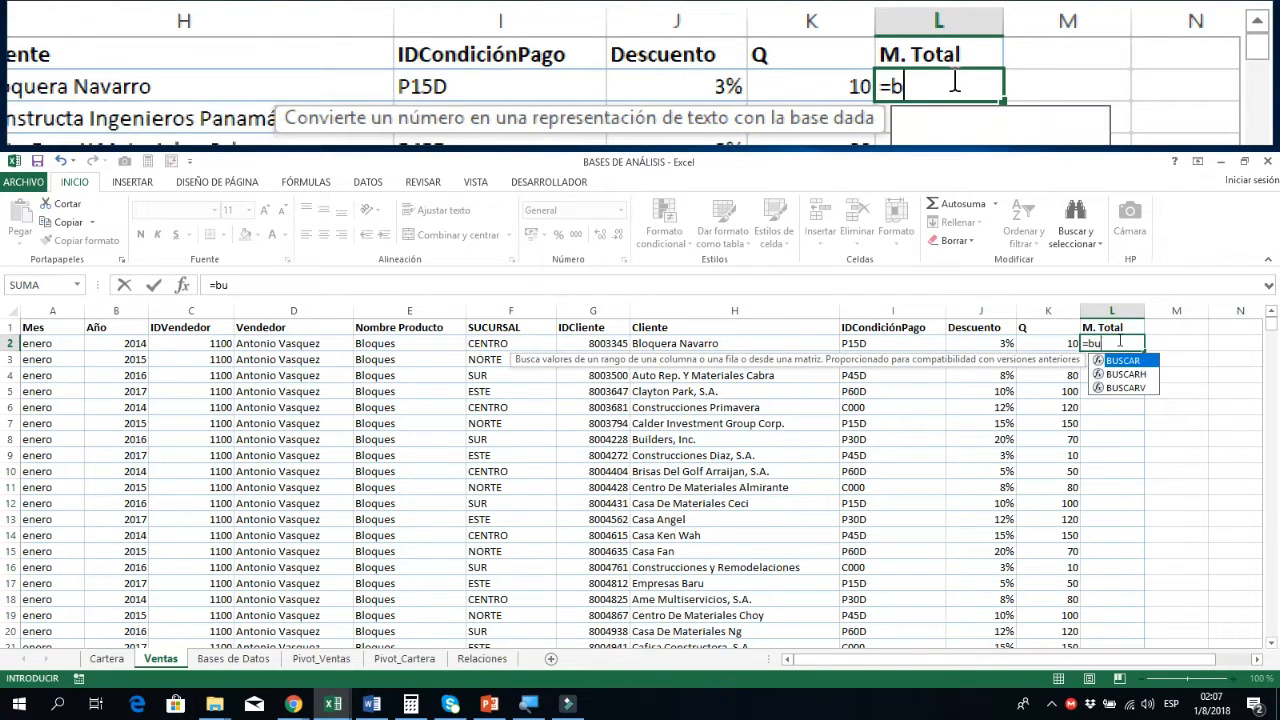
type("sc")
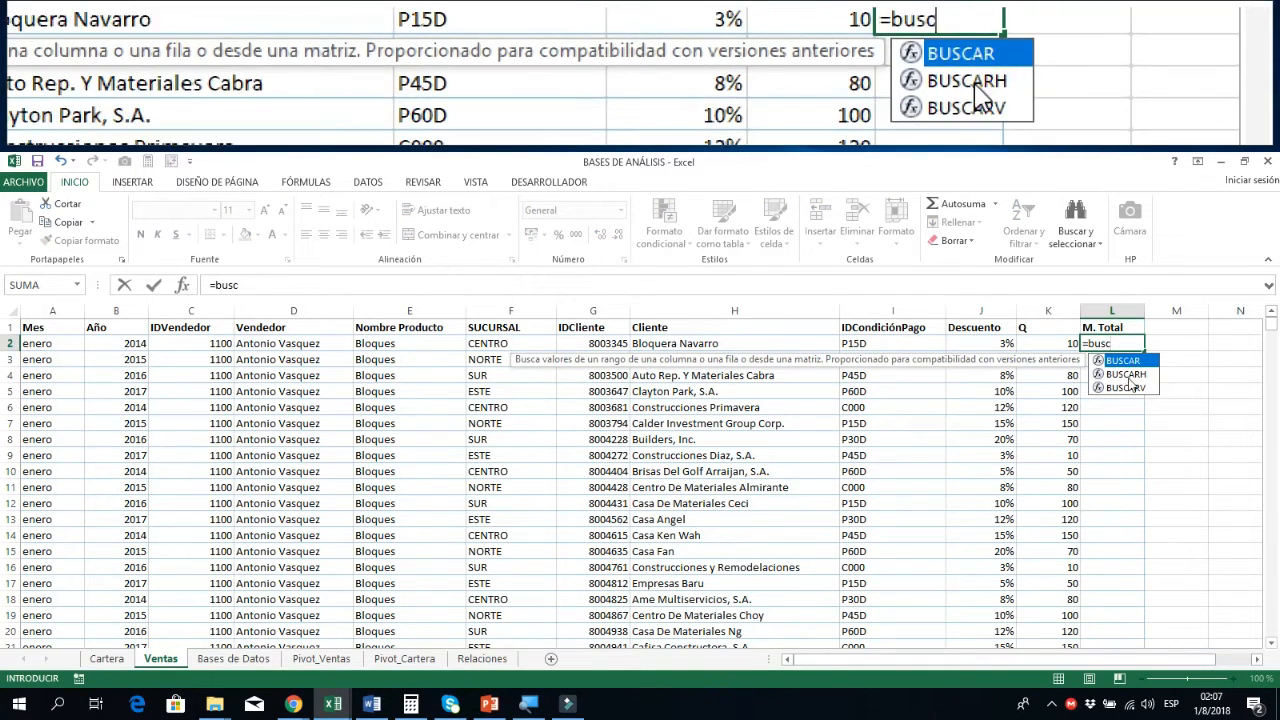
double_click(1124, 387)
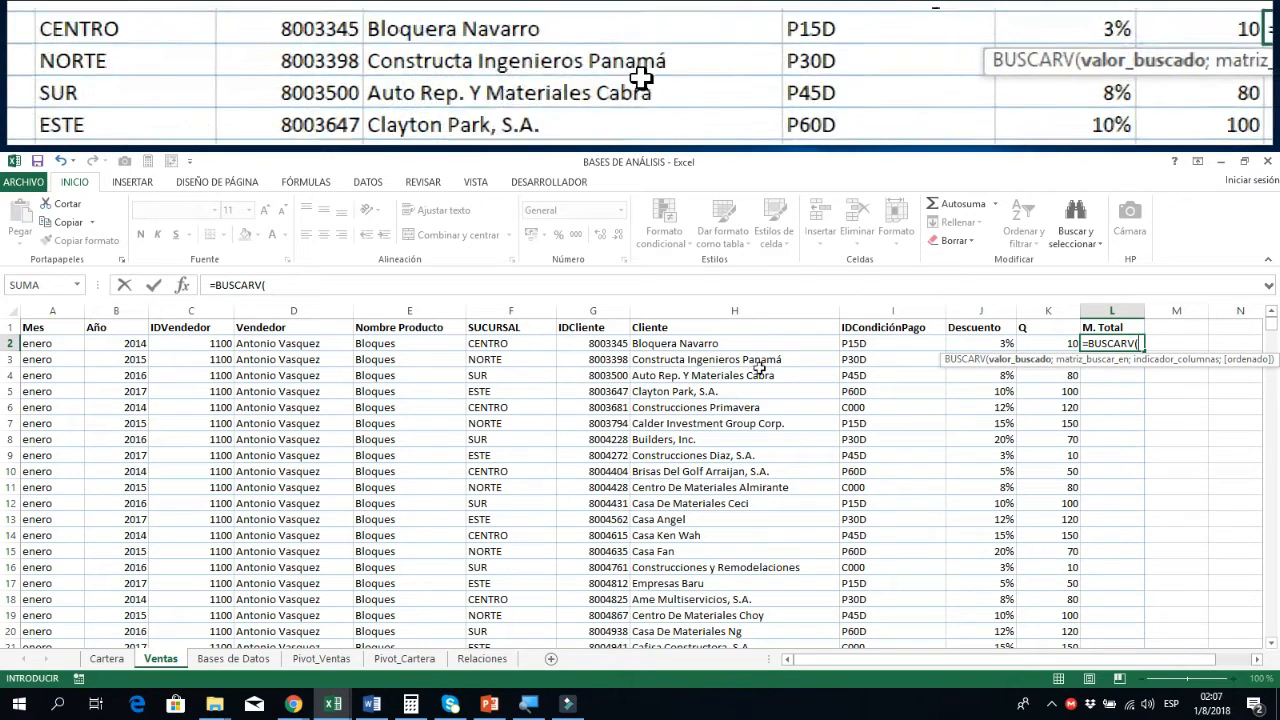
left_click(447, 343)
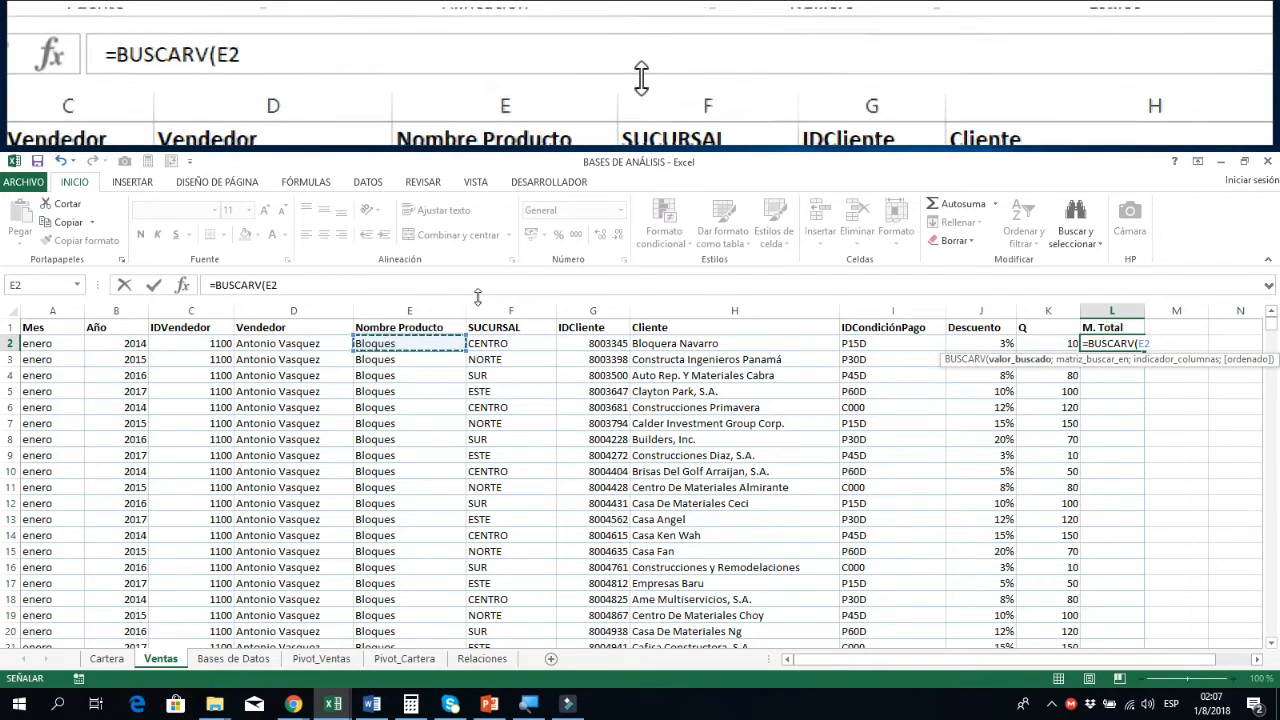
type(";")
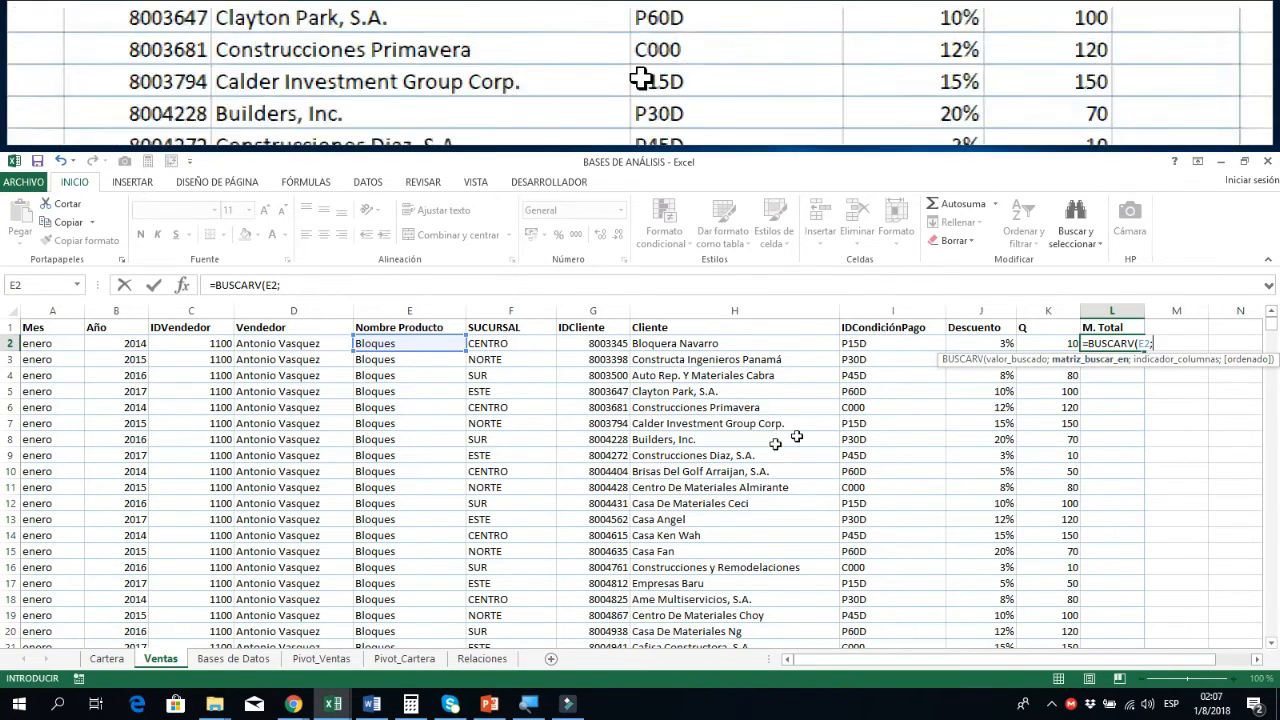
left_click(238, 659)
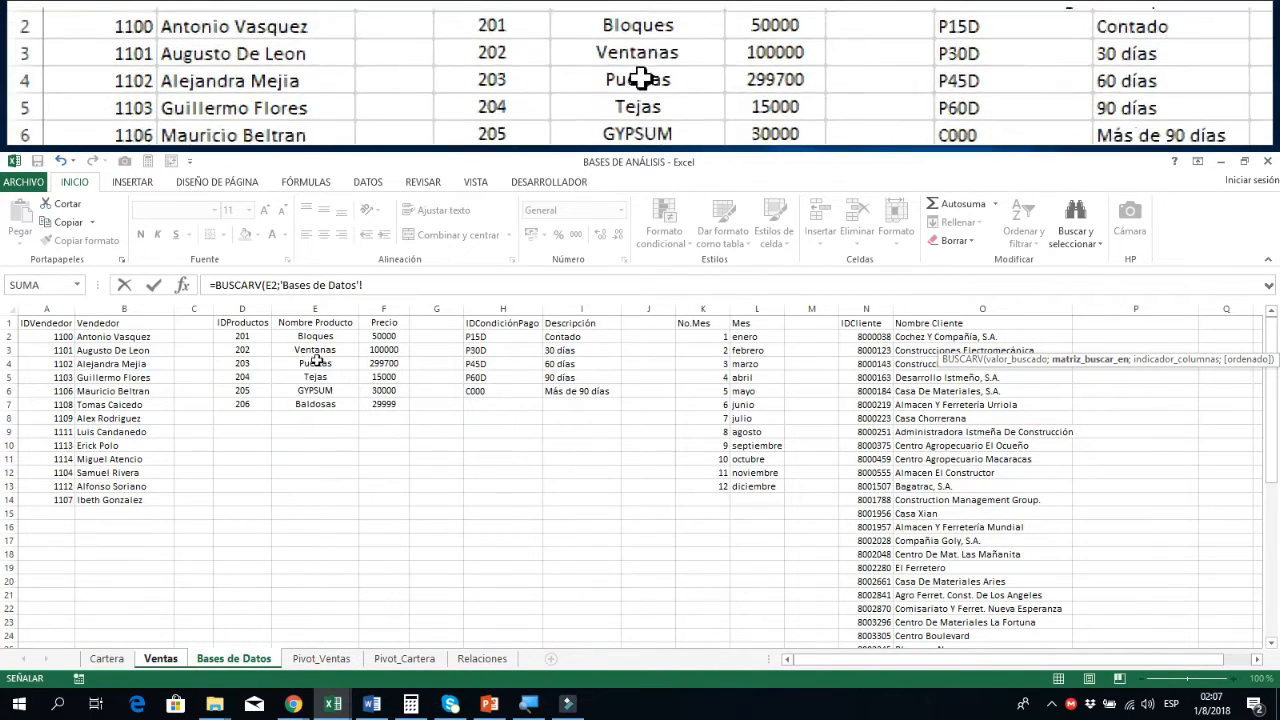
left_click_drag(315, 324, 389, 404)
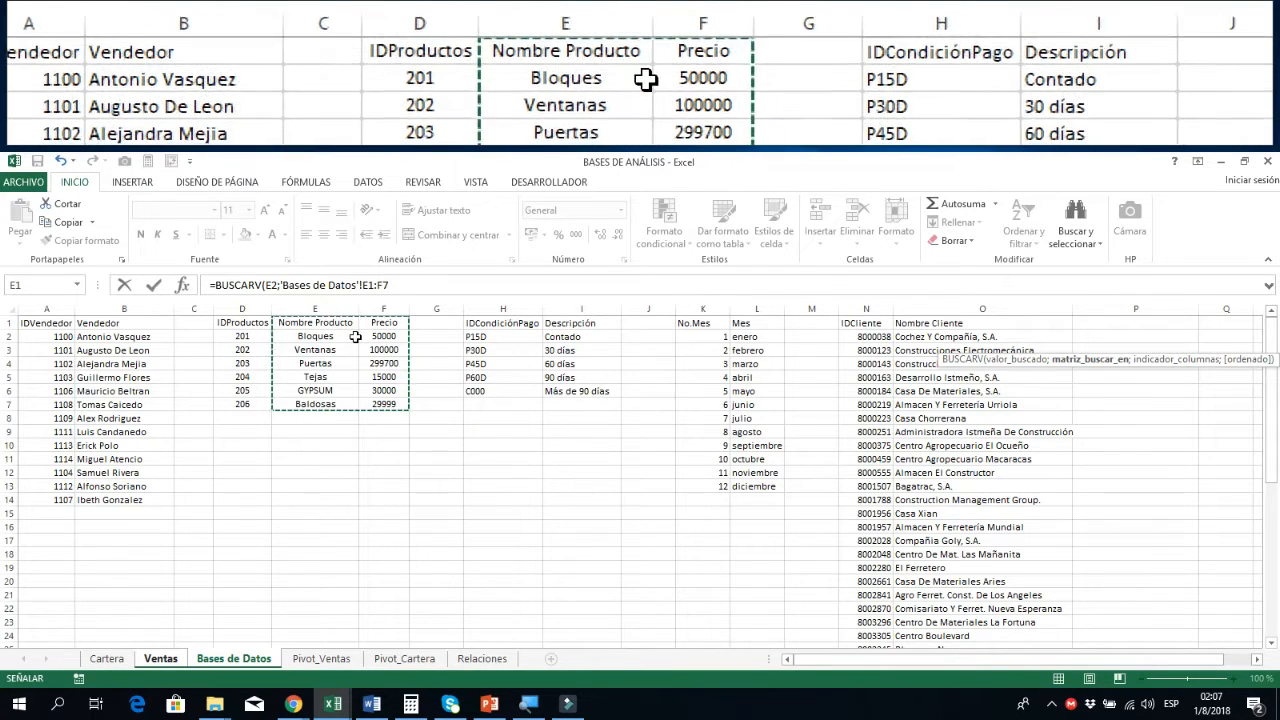
Step: Complete the BUSCARV arguments with column index 2 and the exact match option FALSO, and close the parenthesis
left_click(398, 287)
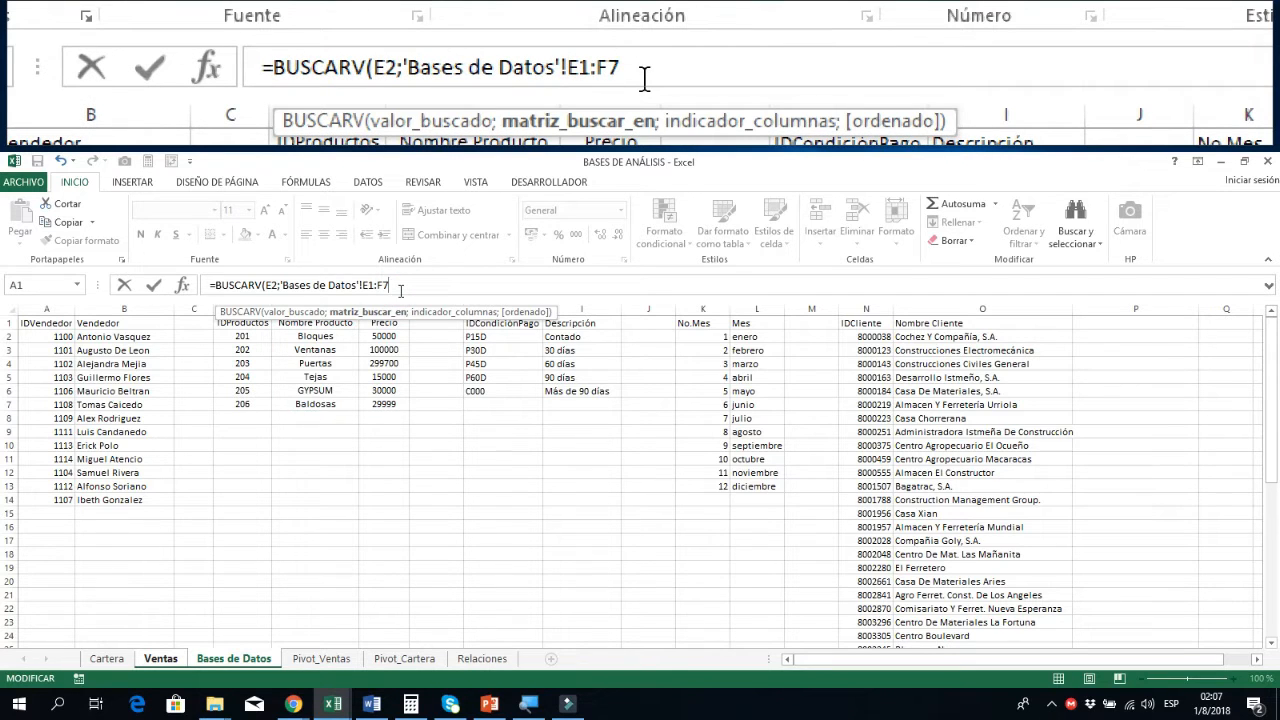
type(";2")
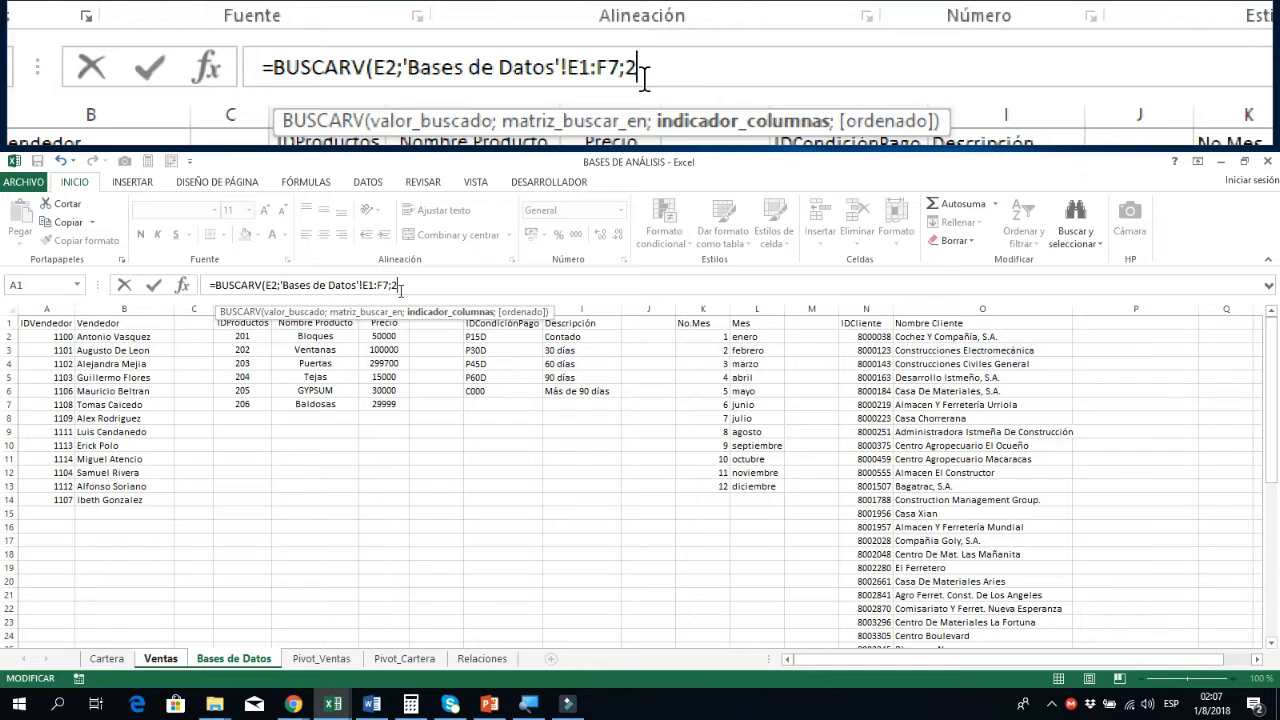
type(";")
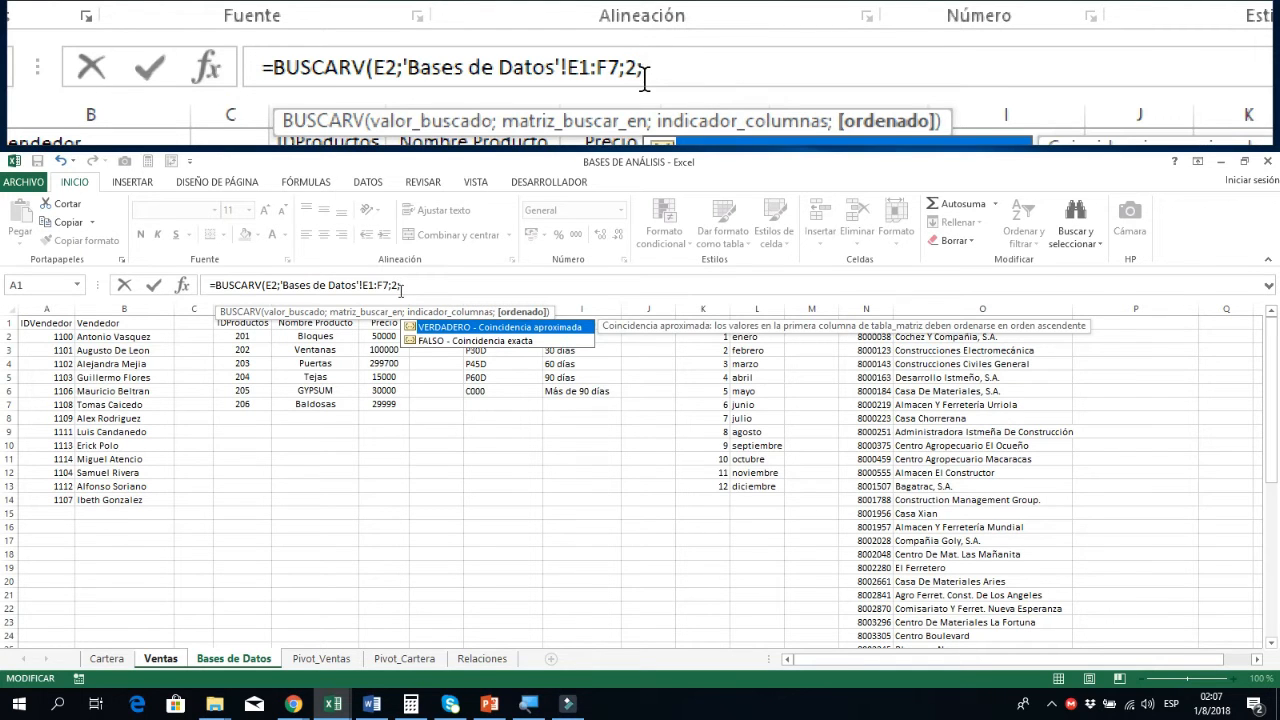
double_click(437, 341)
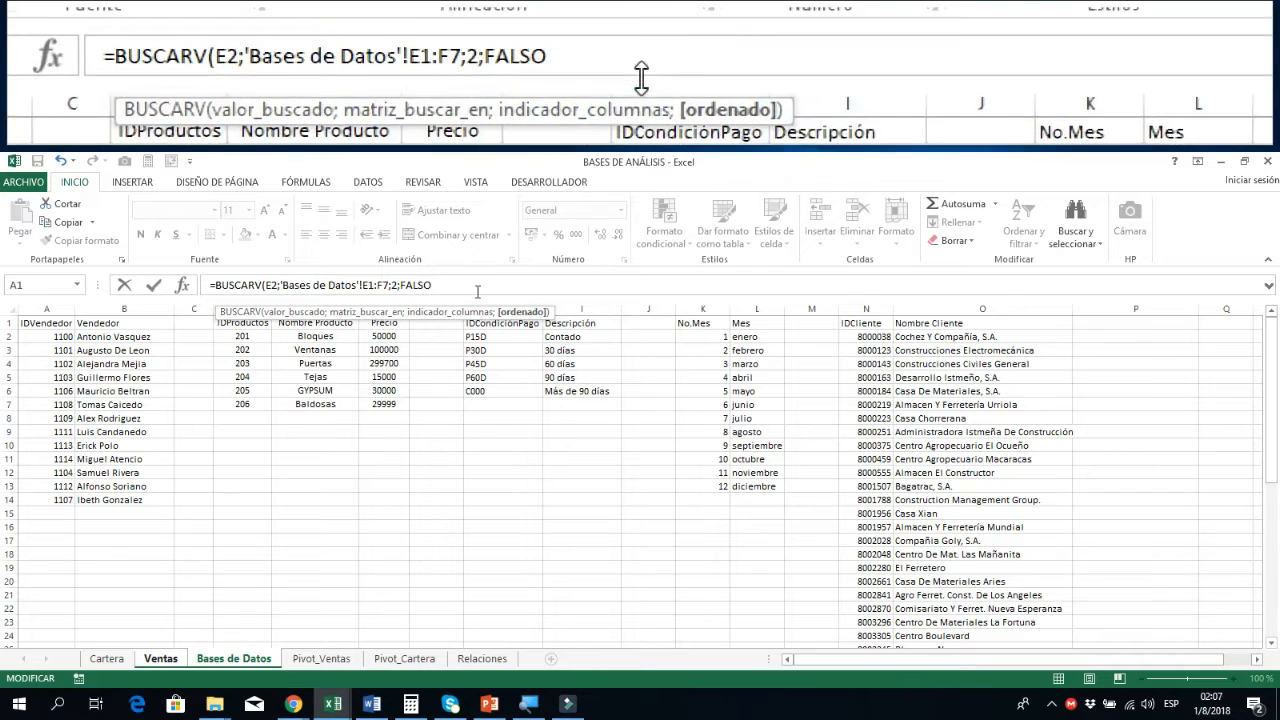
type(")")
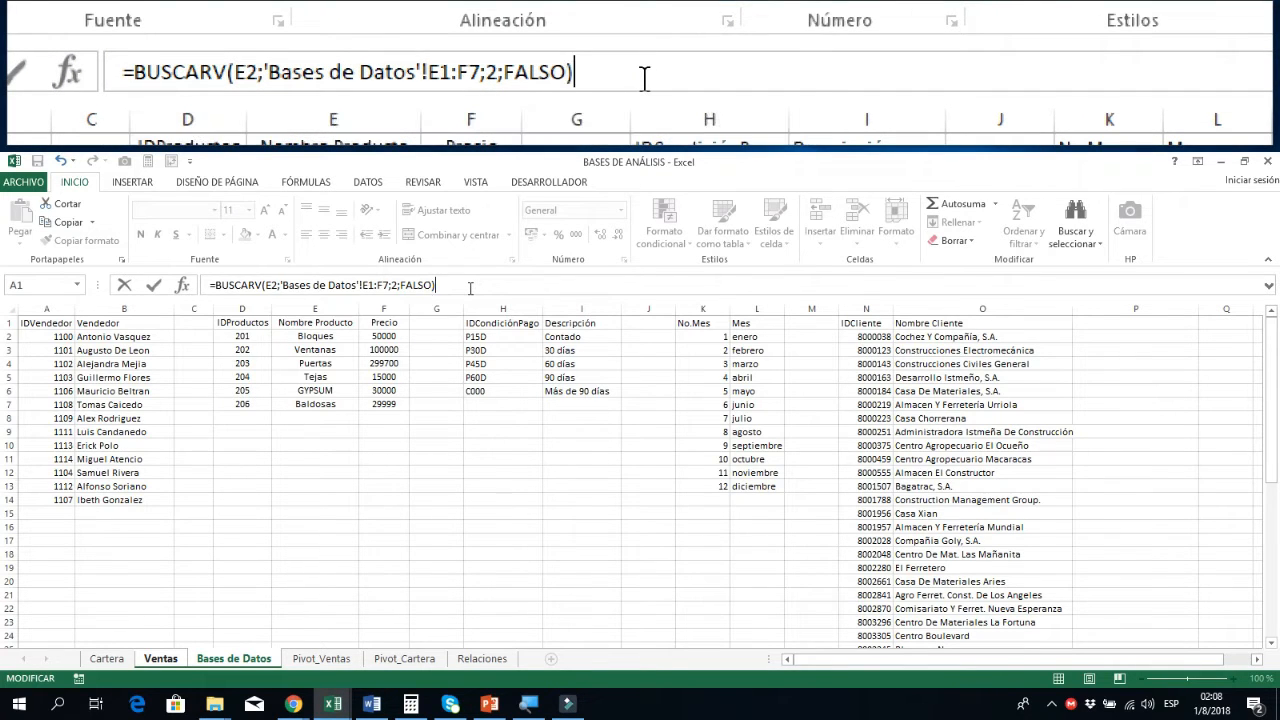
Step: Make the lookup range absolute as $E$1:$F$7, enter the formula, and fill it down the whole M. Total column
left_click(342, 285)
left_click(342, 314)
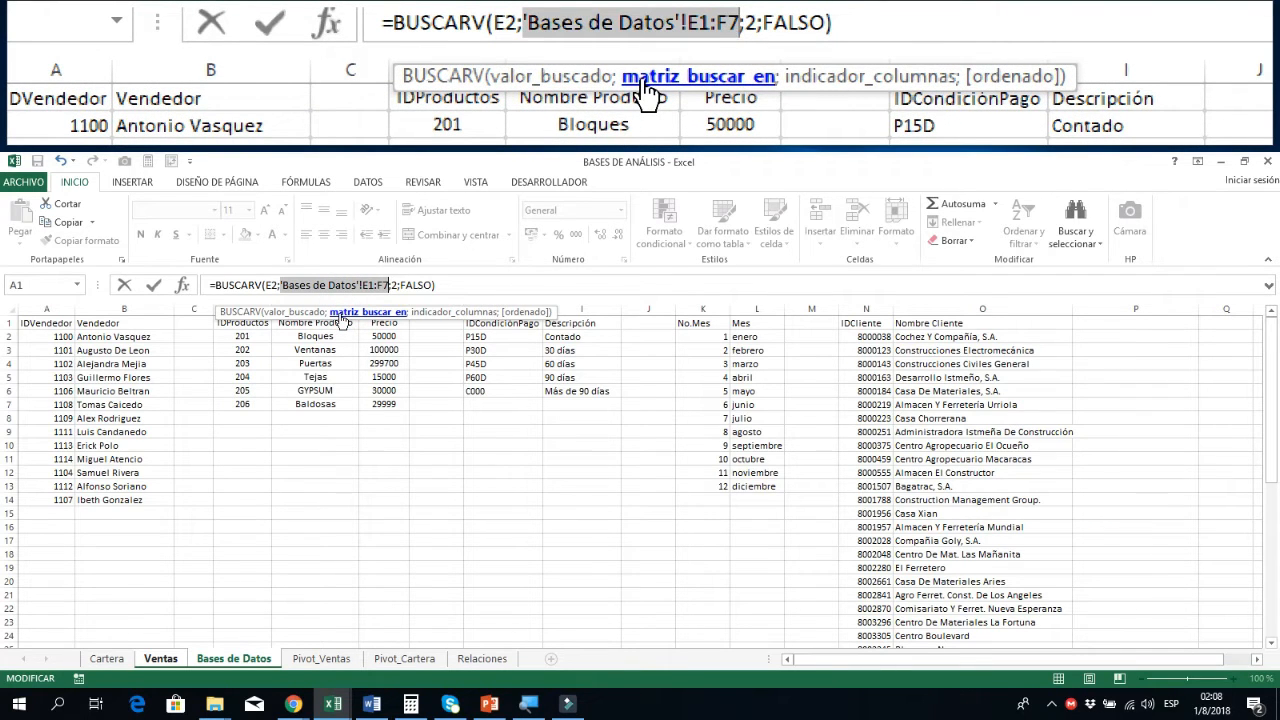
key("F4")
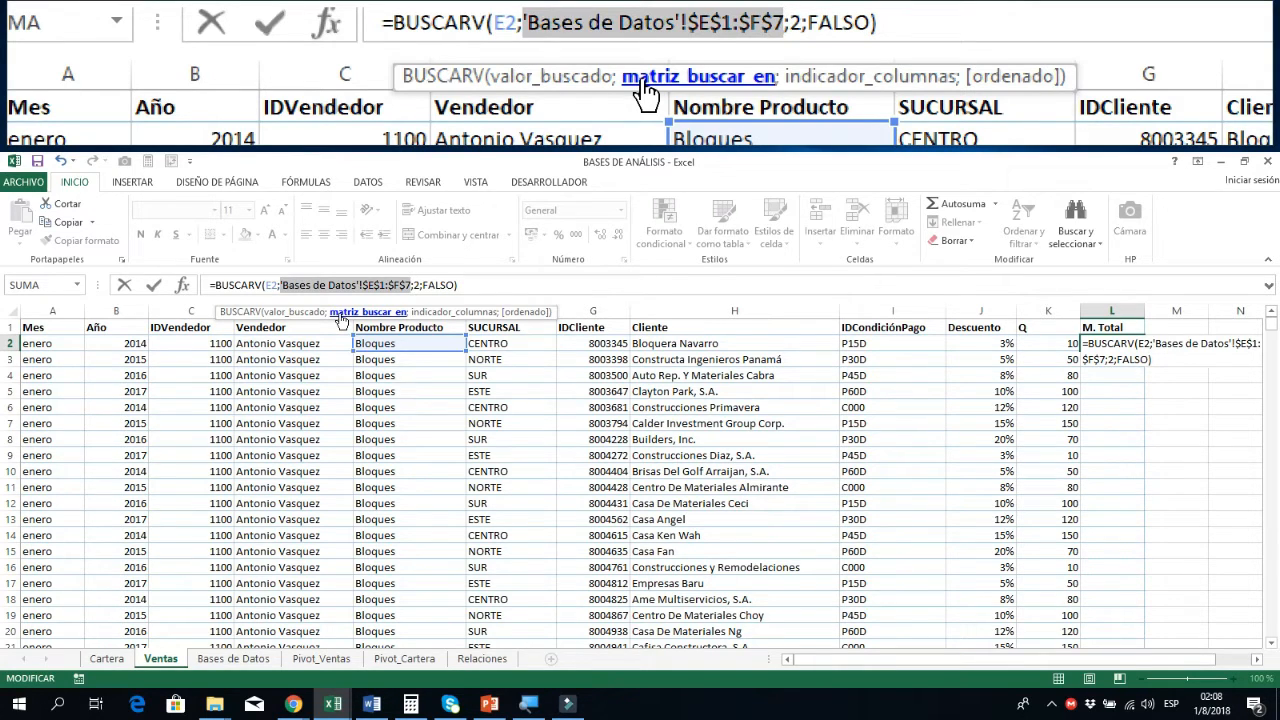
key("Return")
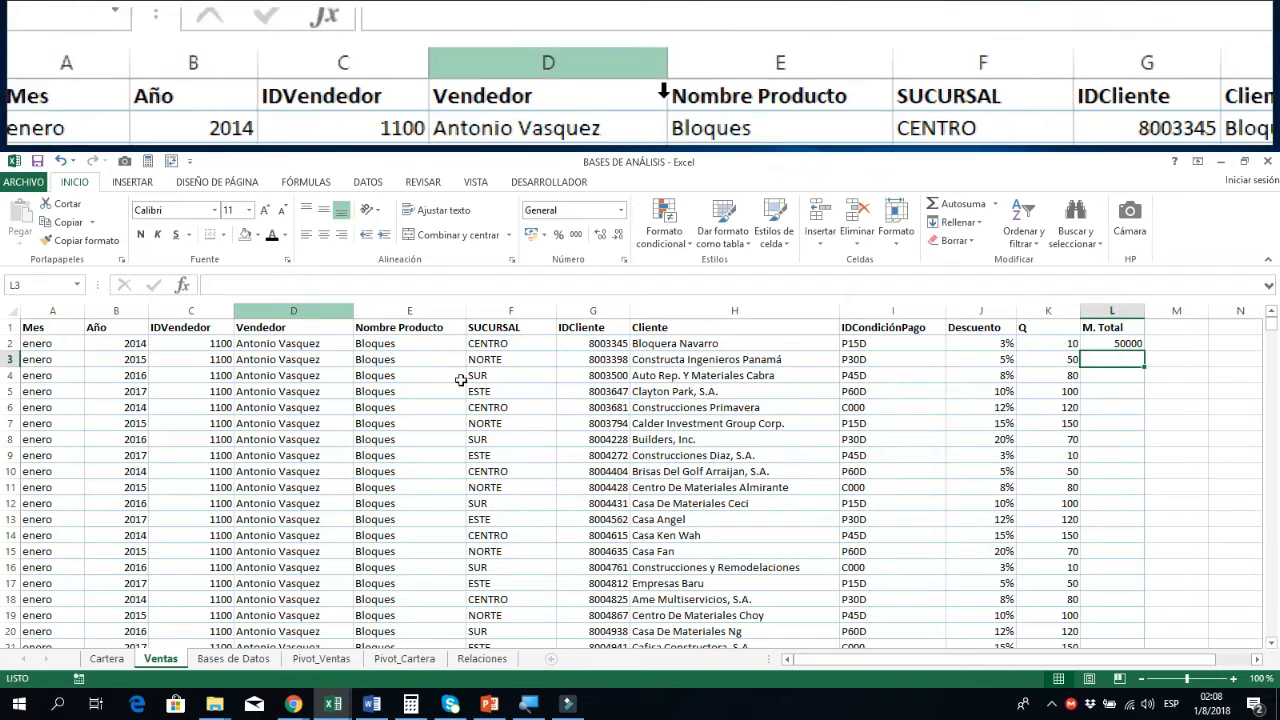
left_click(1105, 343)
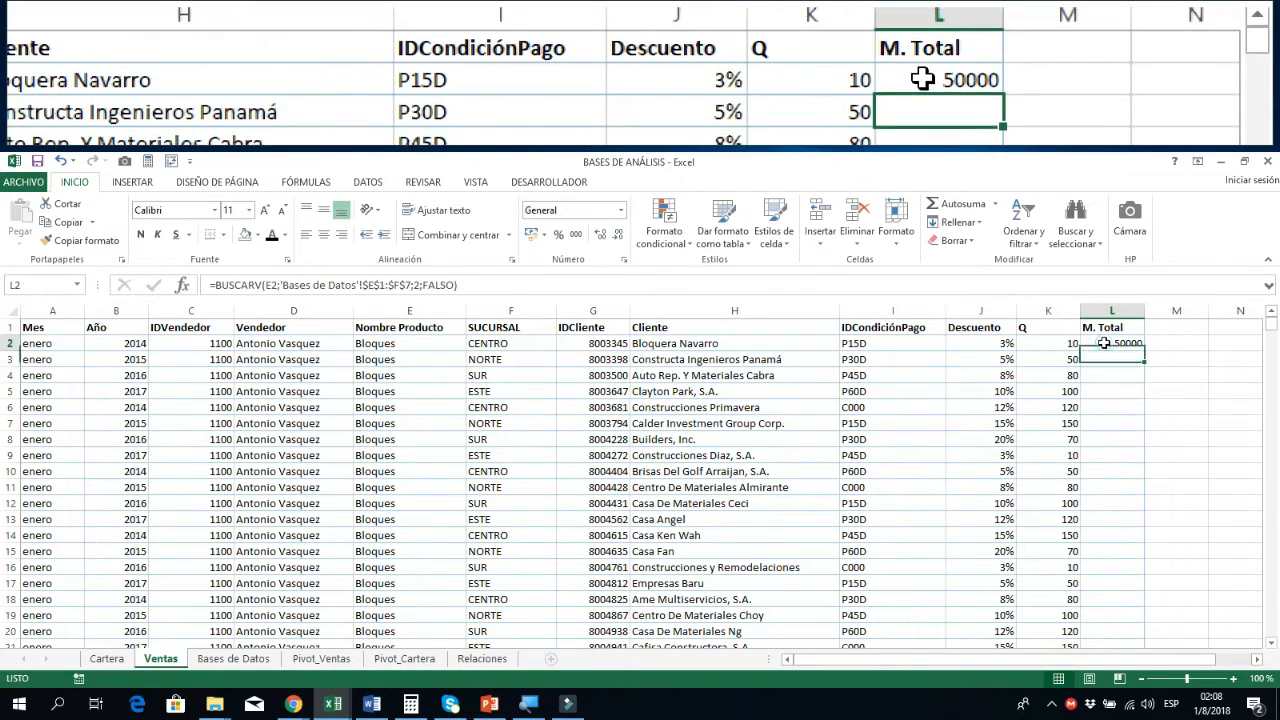
double_click(1145, 352)
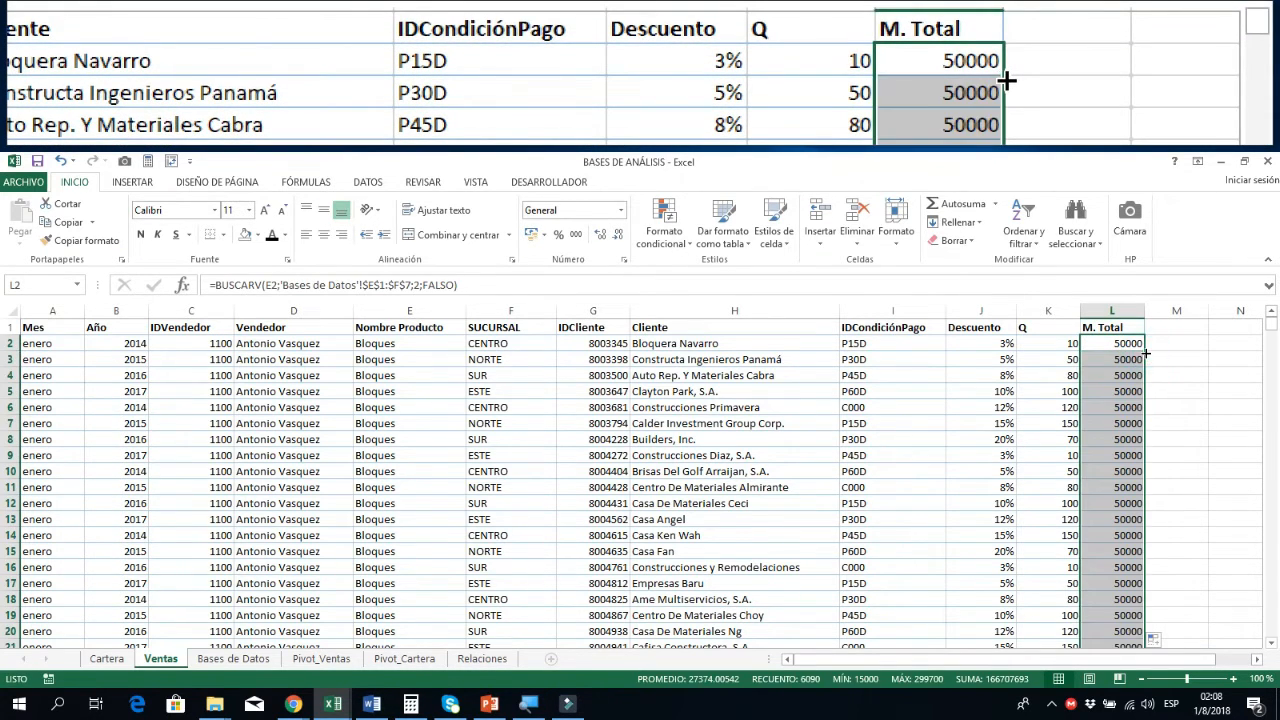
Step: Examine the looked-up prices and formulas down the M. Total column to the last row, comparing them with the product names
left_click(1110, 391)
scroll(1110, 516, "down", 3)
scroll(1110, 516, "down", 19)
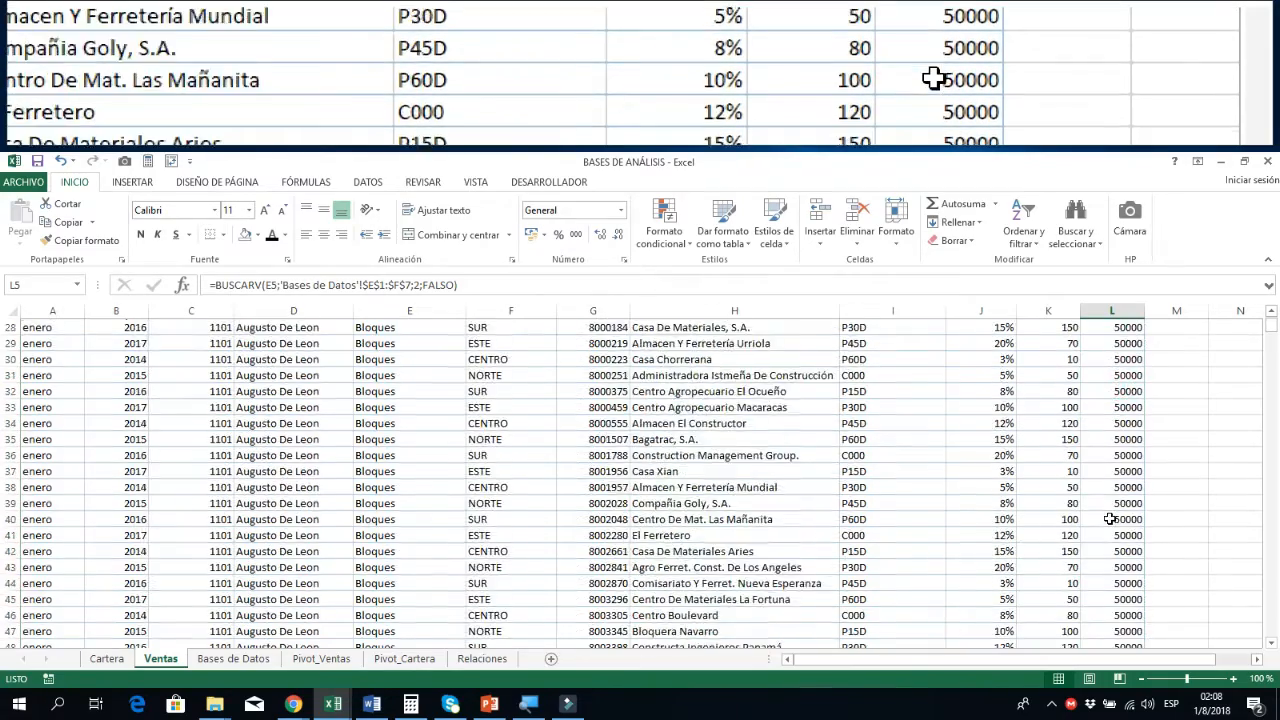
scroll(1111, 541, "down", 20)
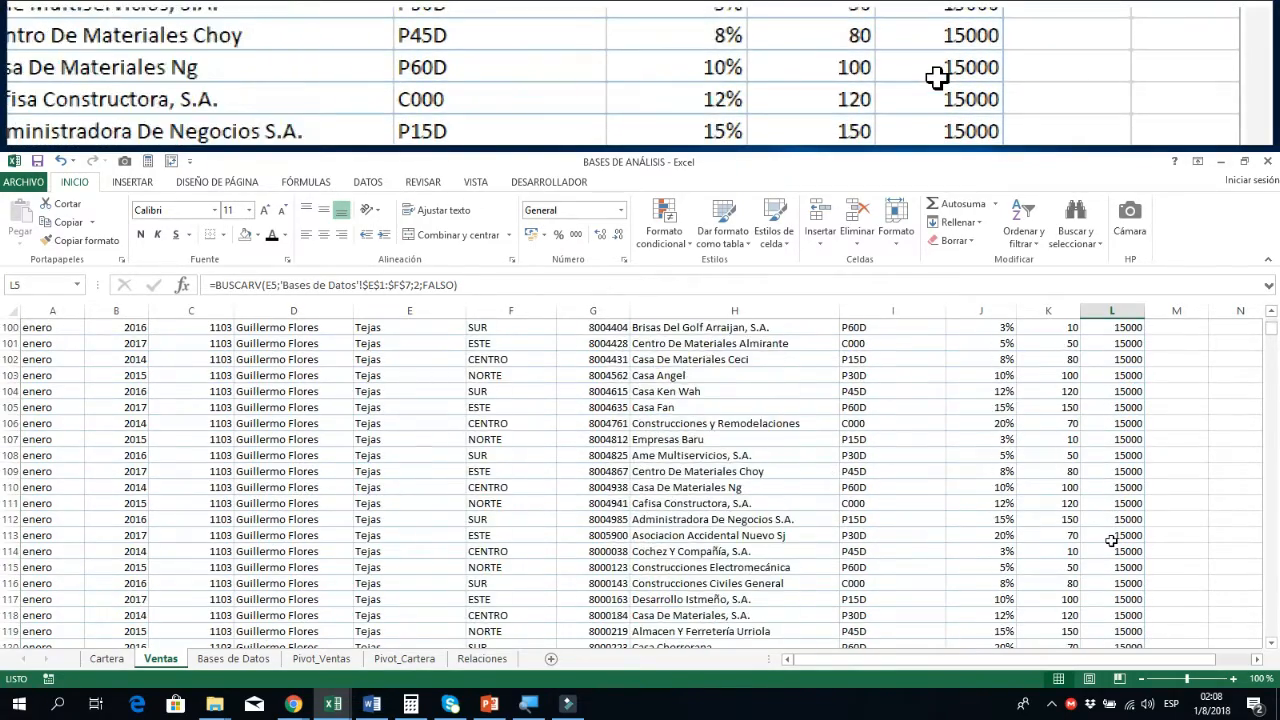
left_click(1111, 536)
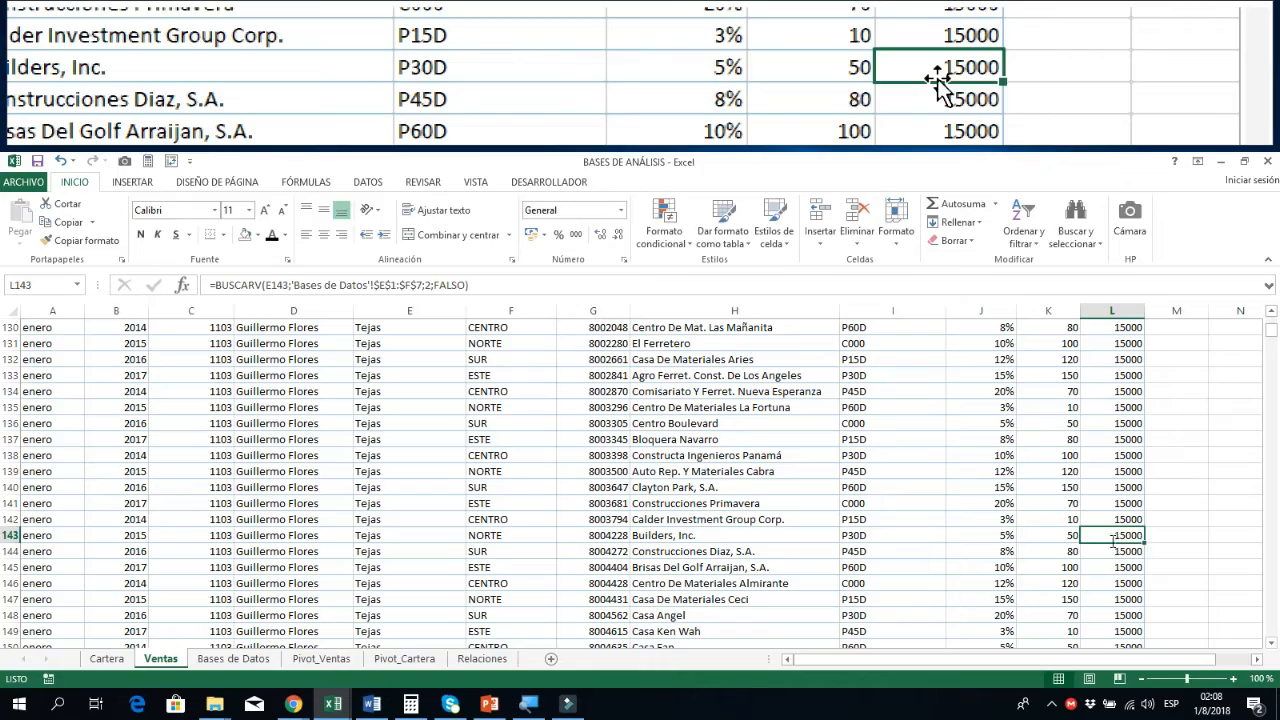
double_click(1113, 537)
key("Escape")
scroll(1110, 560, "down", 4)
scroll(1109, 566, "down", 3)
scroll(1109, 566, "up", 2)
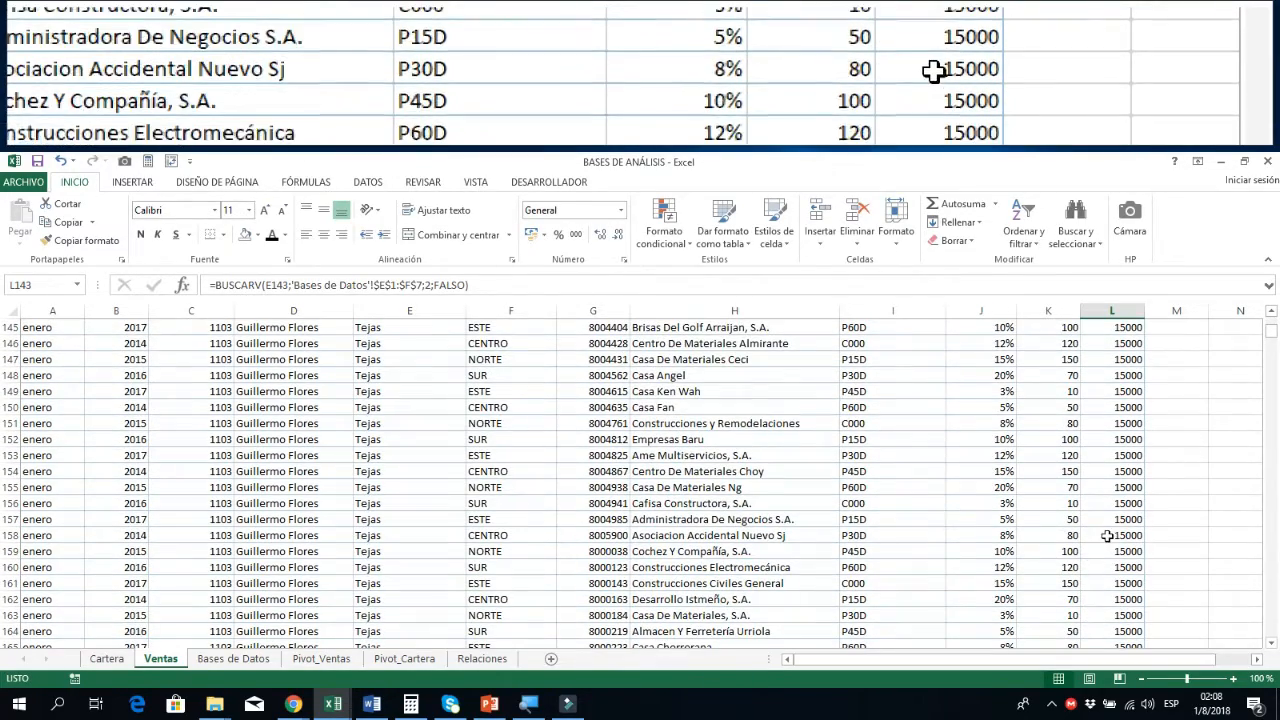
scroll(1066, 535, "down", 20)
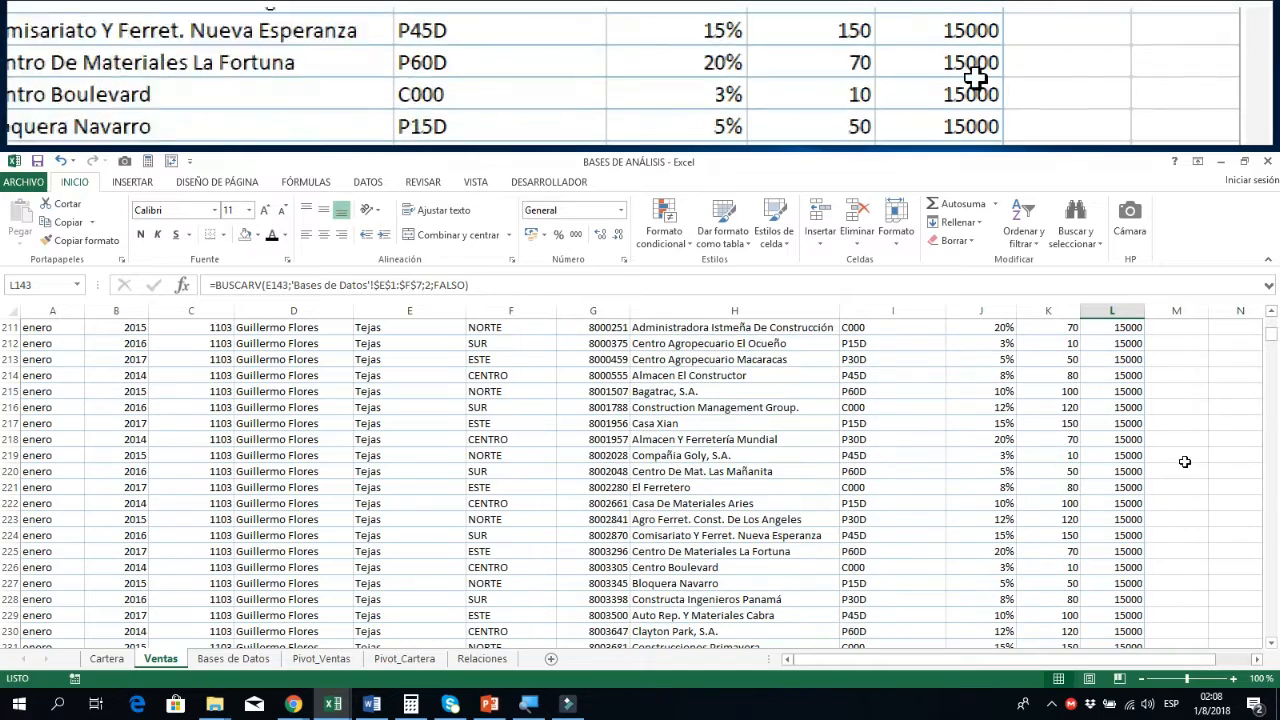
left_click(1130, 490)
double_click(1130, 495)
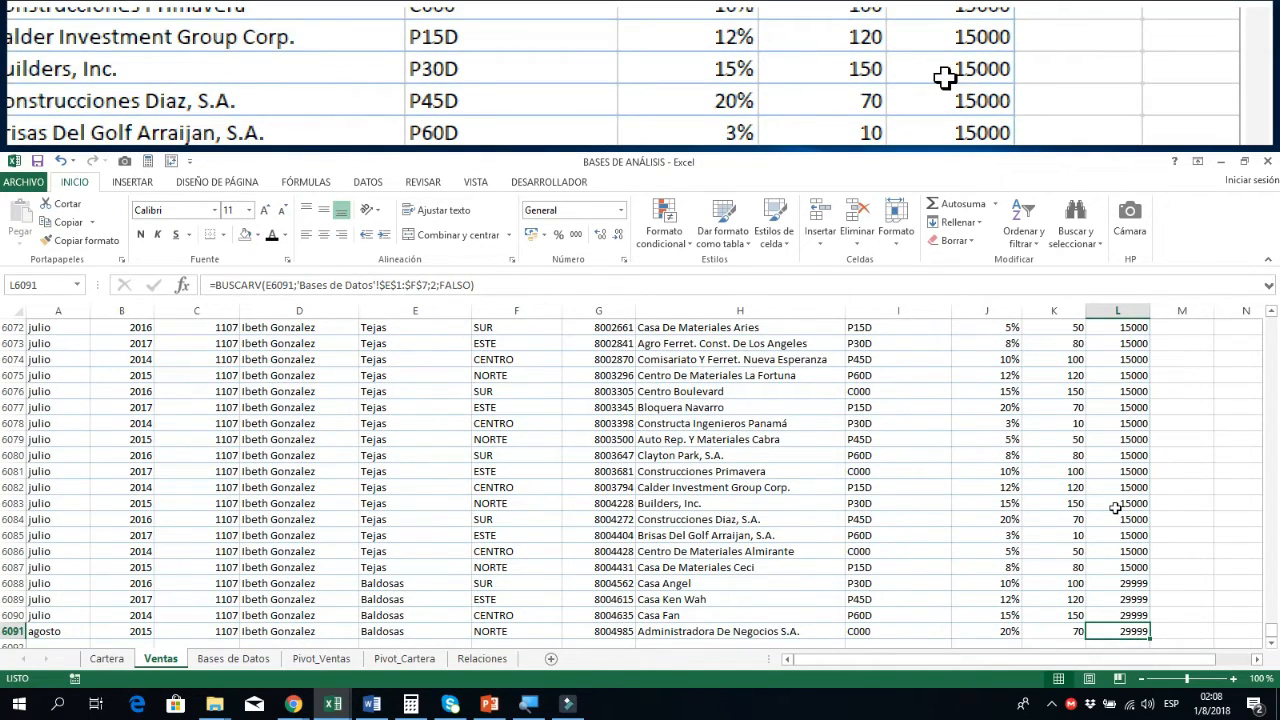
scroll(1115, 508, "up", 9)
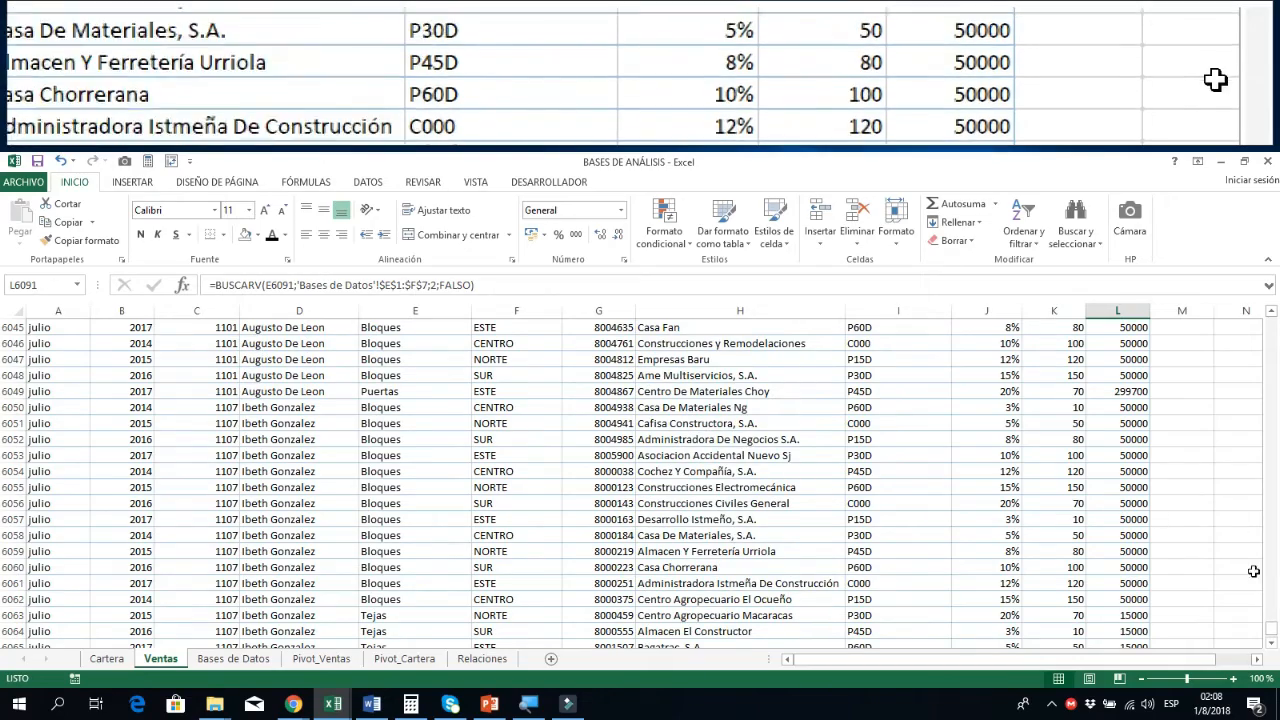
Step: Extend the BUSCARV formula in L2 under M. Total by multiplying the looked-up price by quantity K2
left_click_drag(1272, 628, 1262, 295)
left_click(1128, 343)
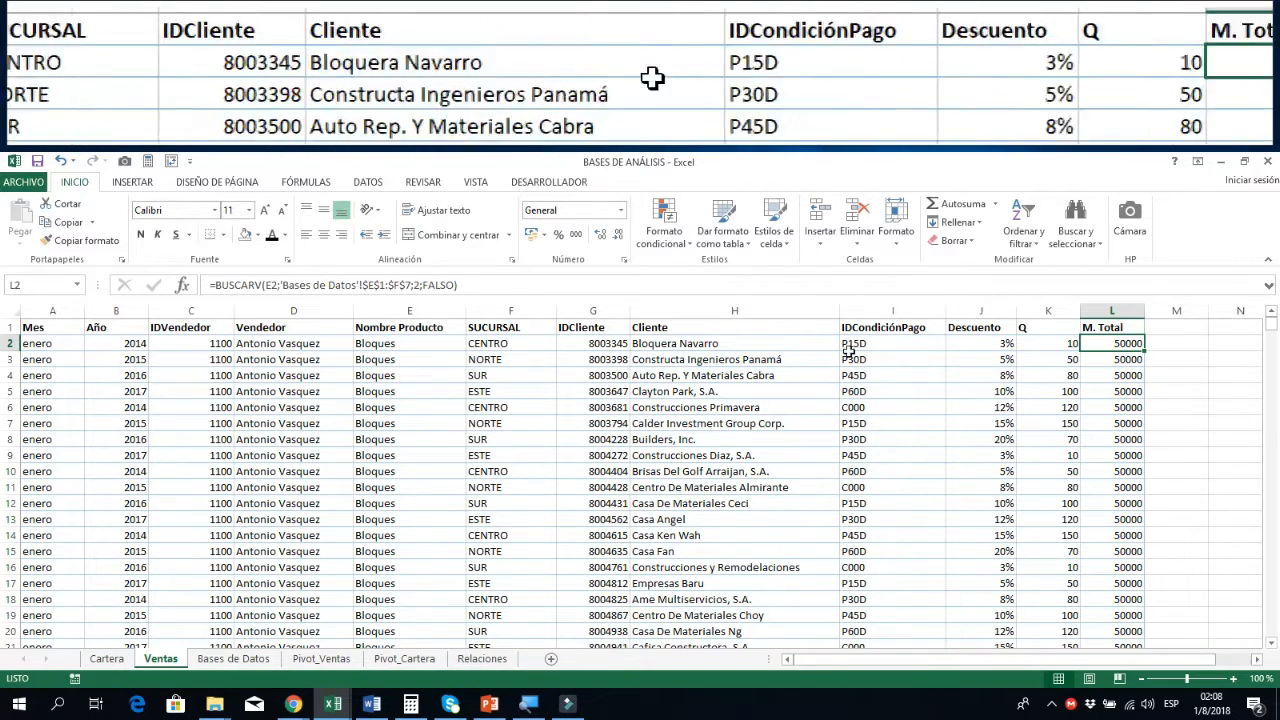
left_click(832, 286)
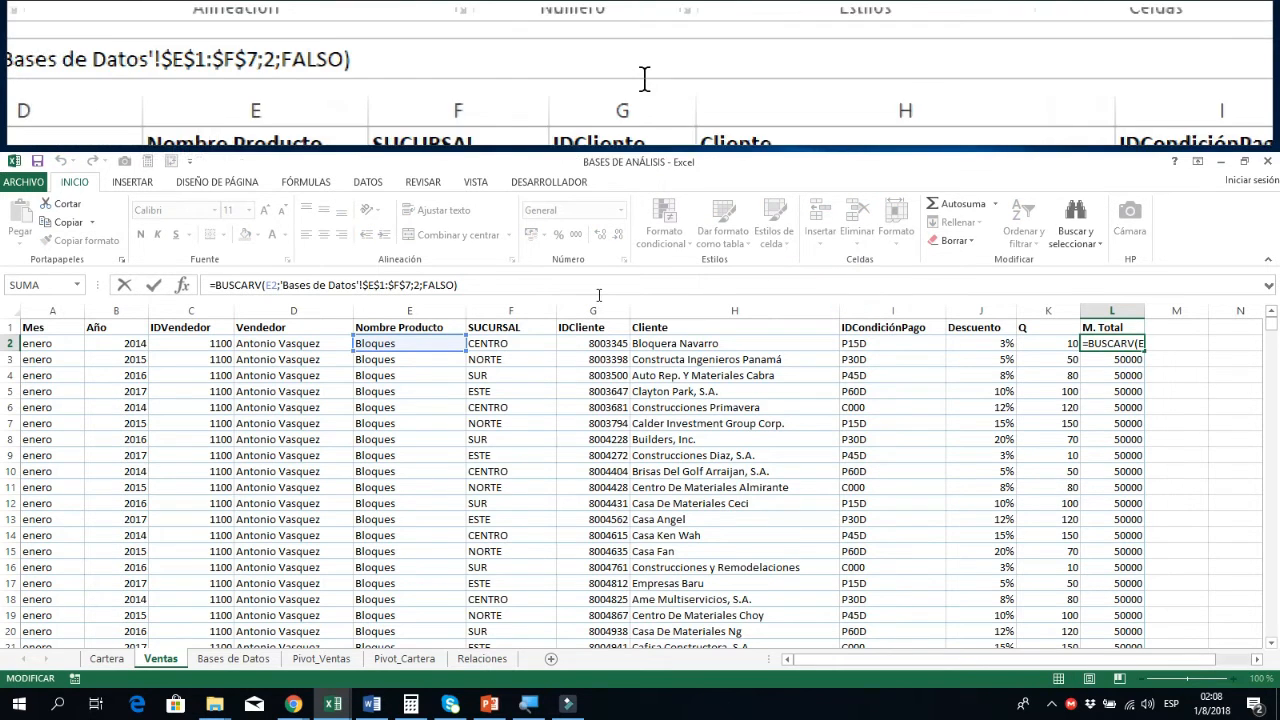
type("*")
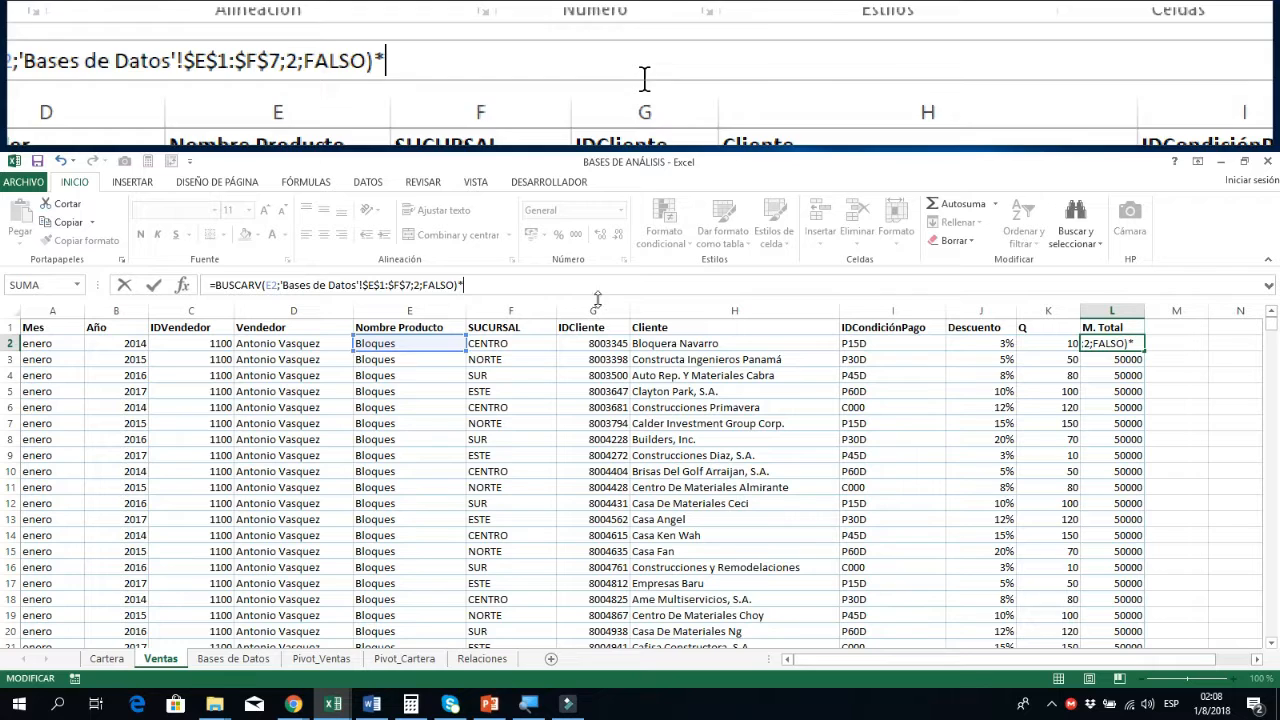
left_click(1040, 343)
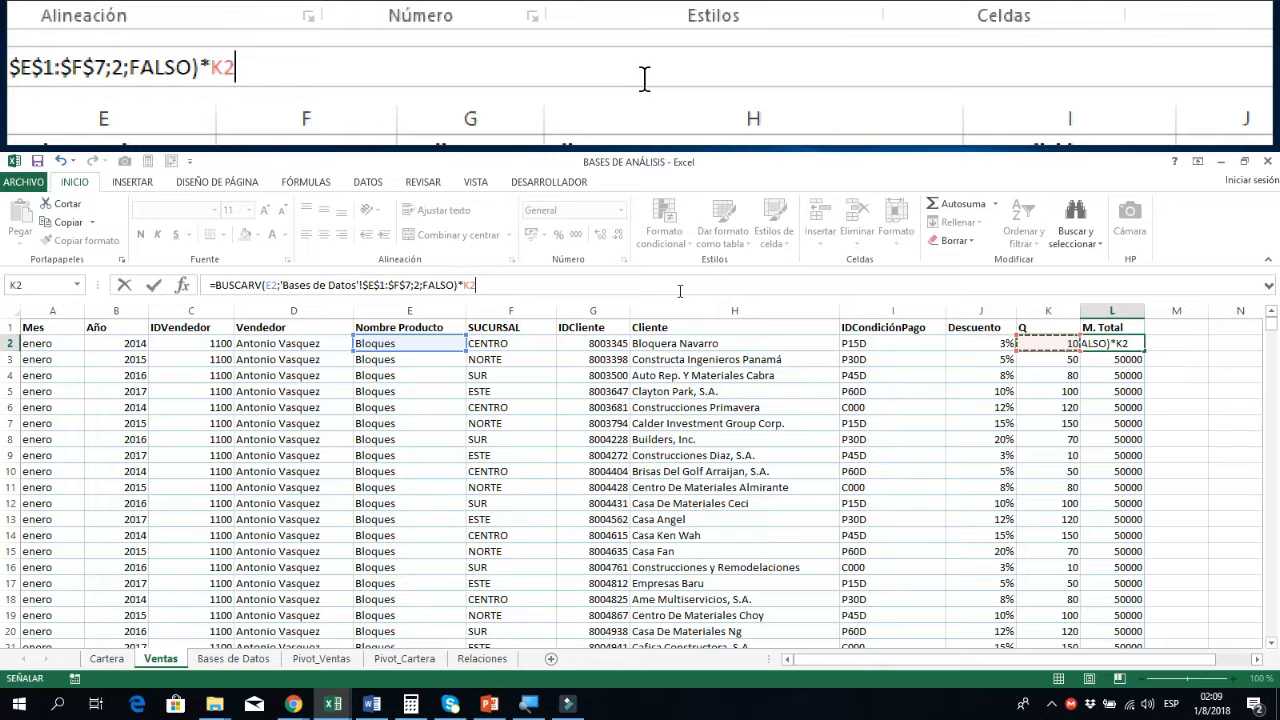
key("Return")
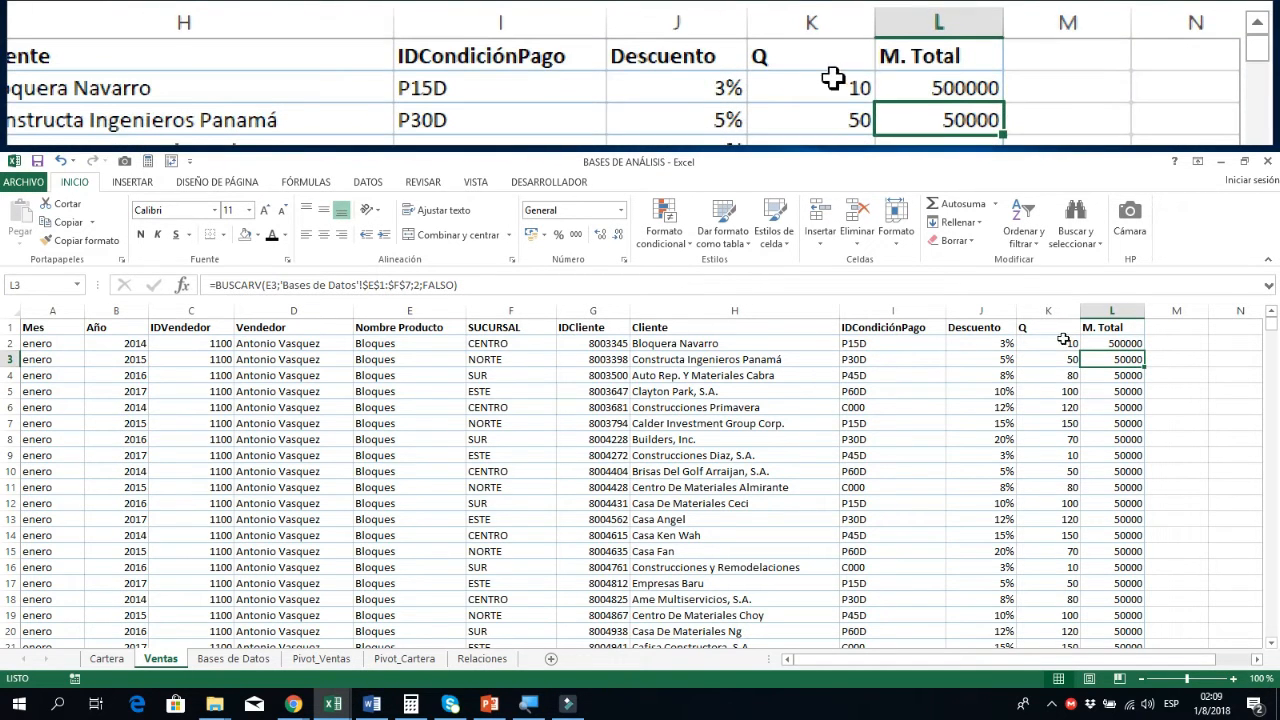
left_click(1101, 343)
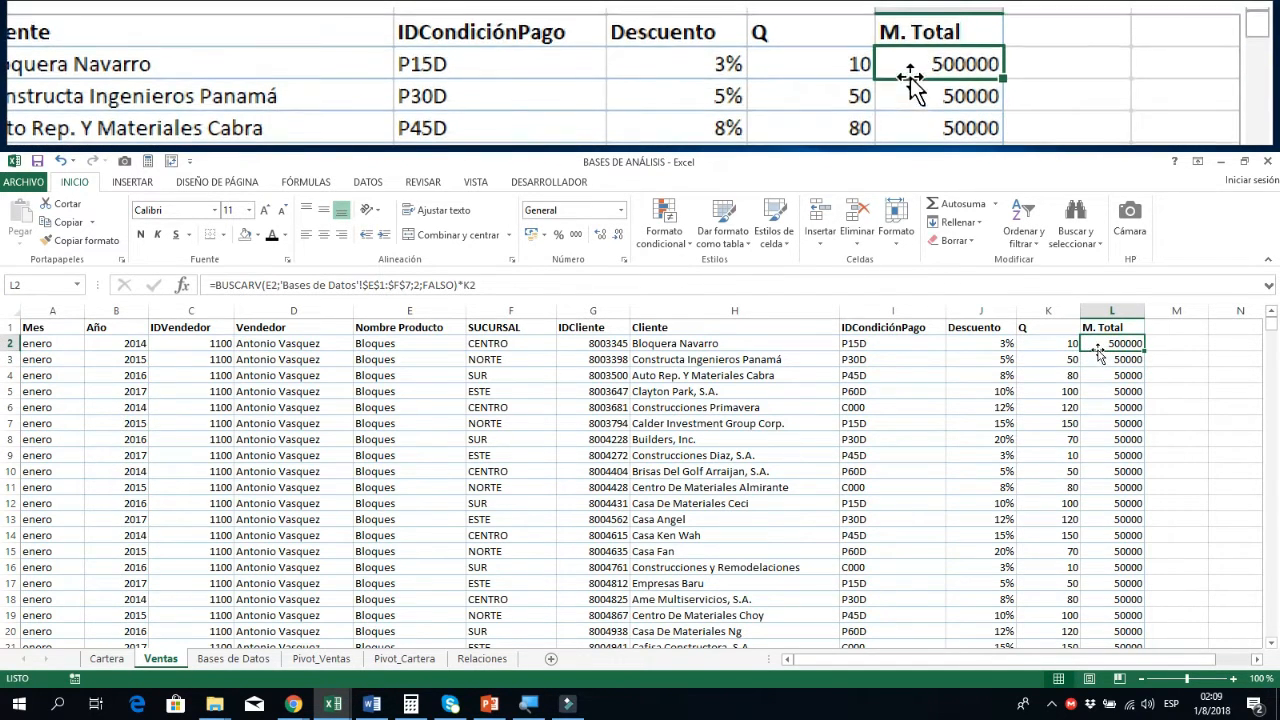